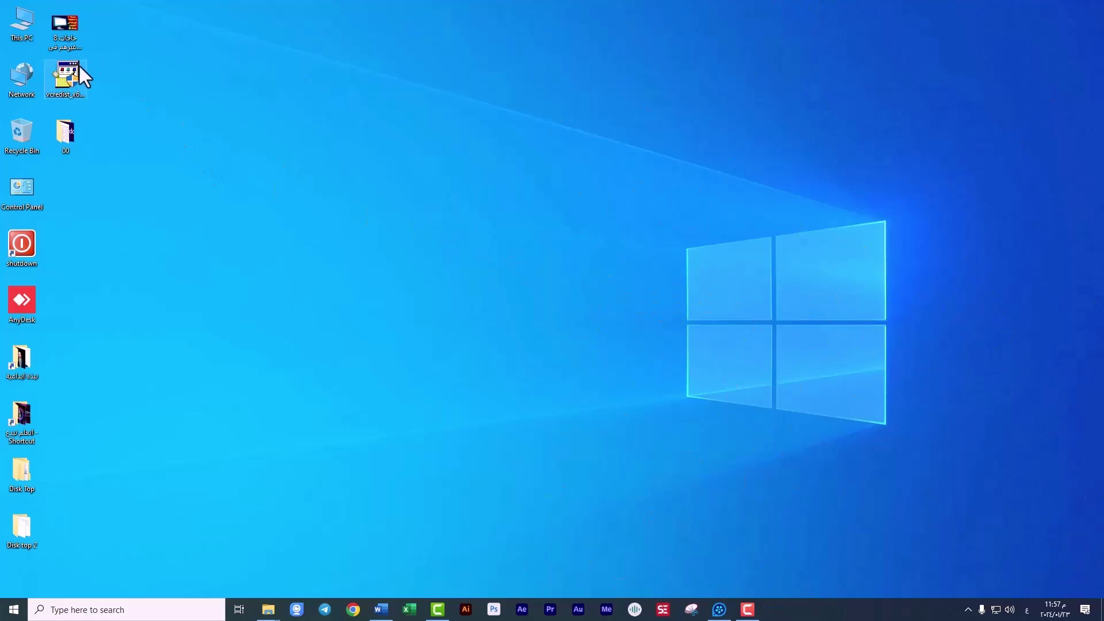
Step: Launch the vcredist_x64 installer from the desktop
double_click(73, 82)
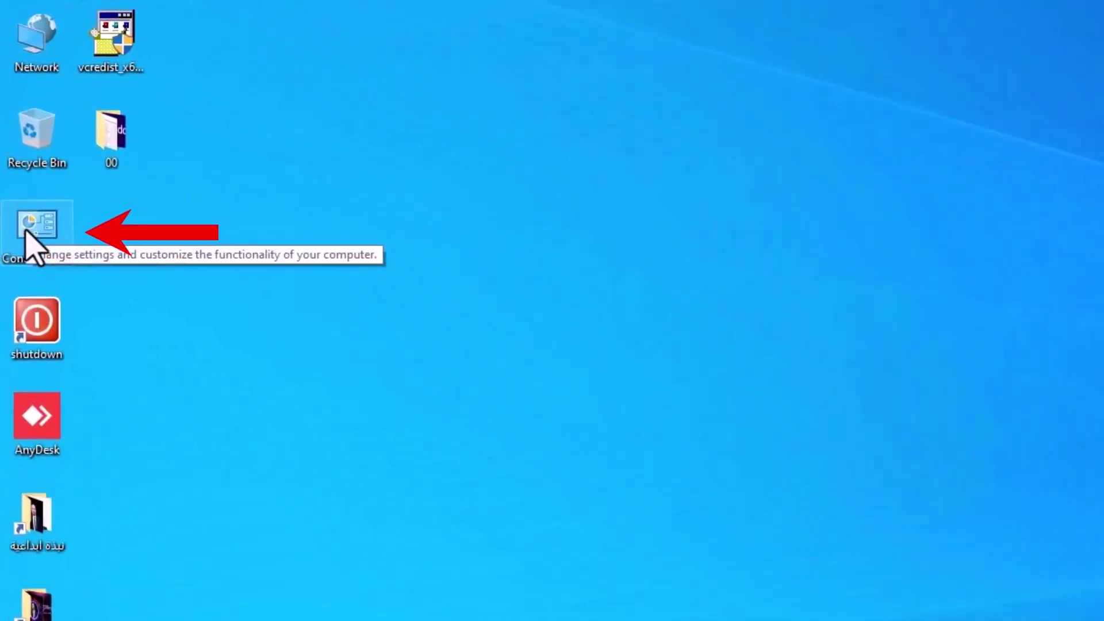
Step: Open Control Panel, switch its item view to Category, and set it back to Large icons
double_click(36, 237)
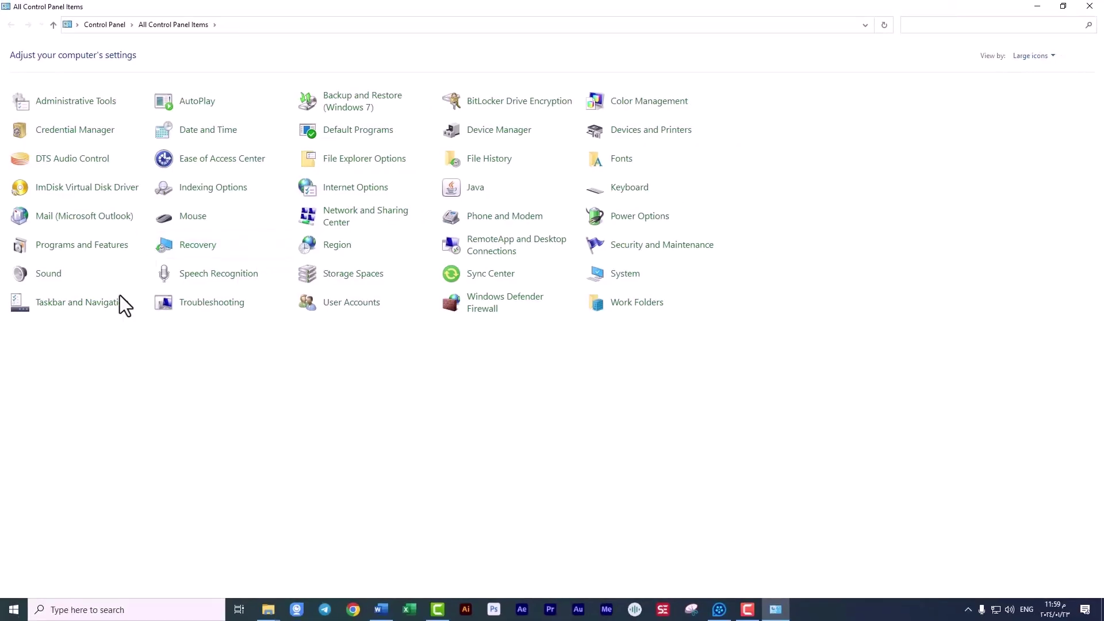
click(1030, 56)
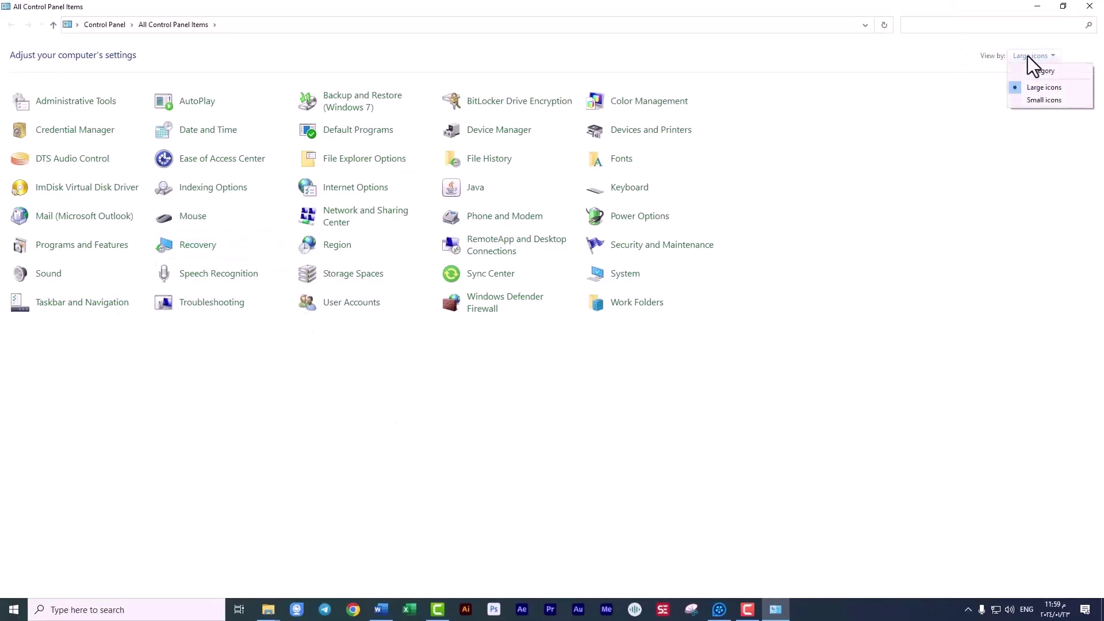
click(1033, 73)
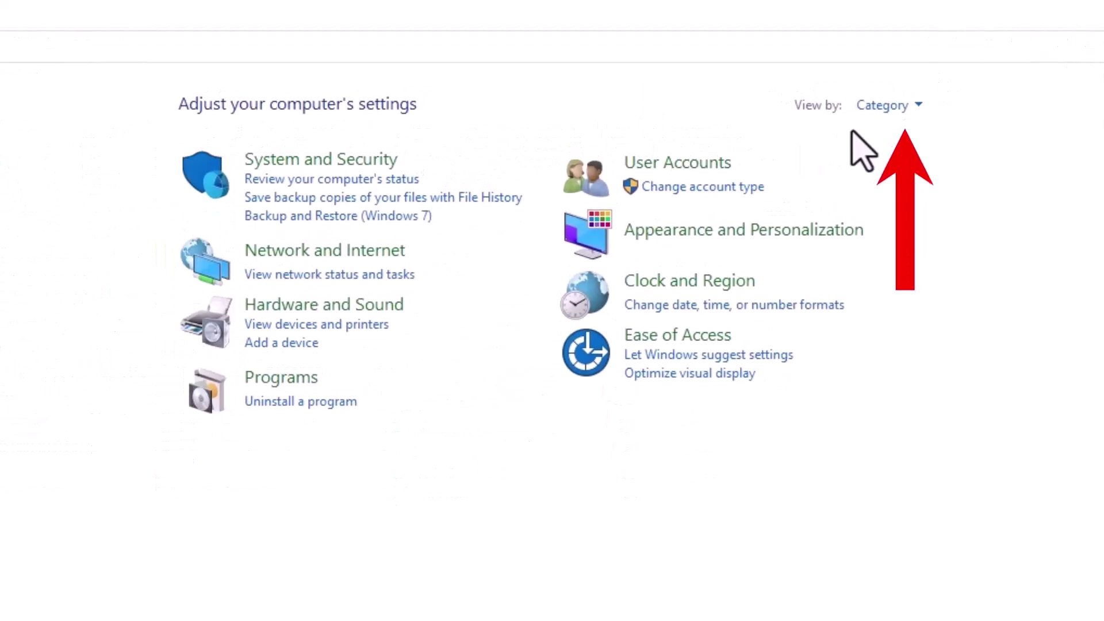
click(893, 105)
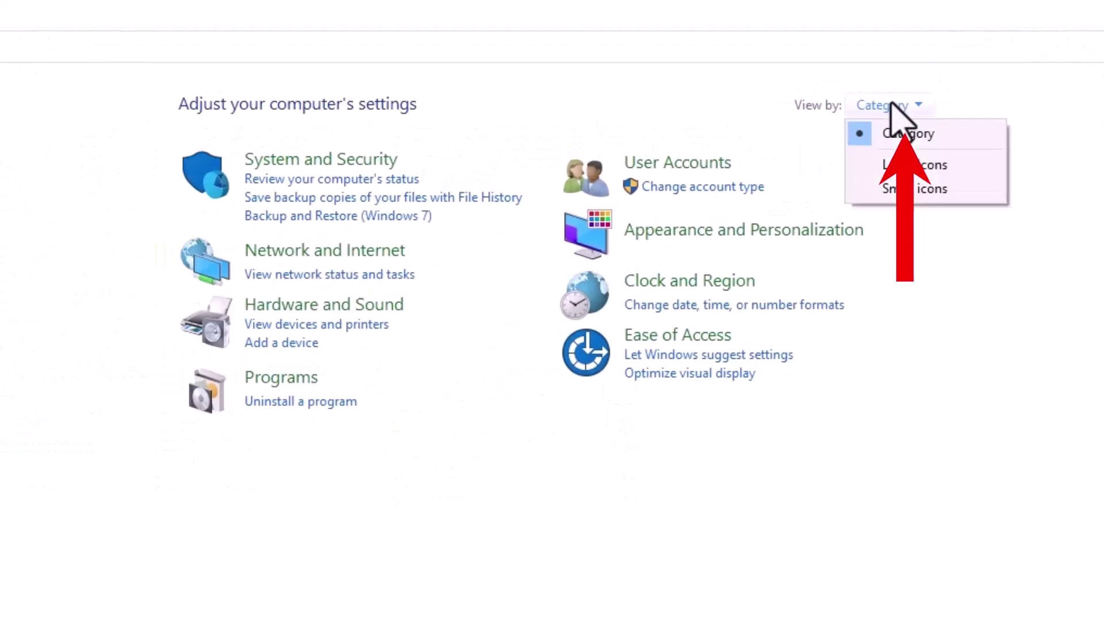
click(911, 167)
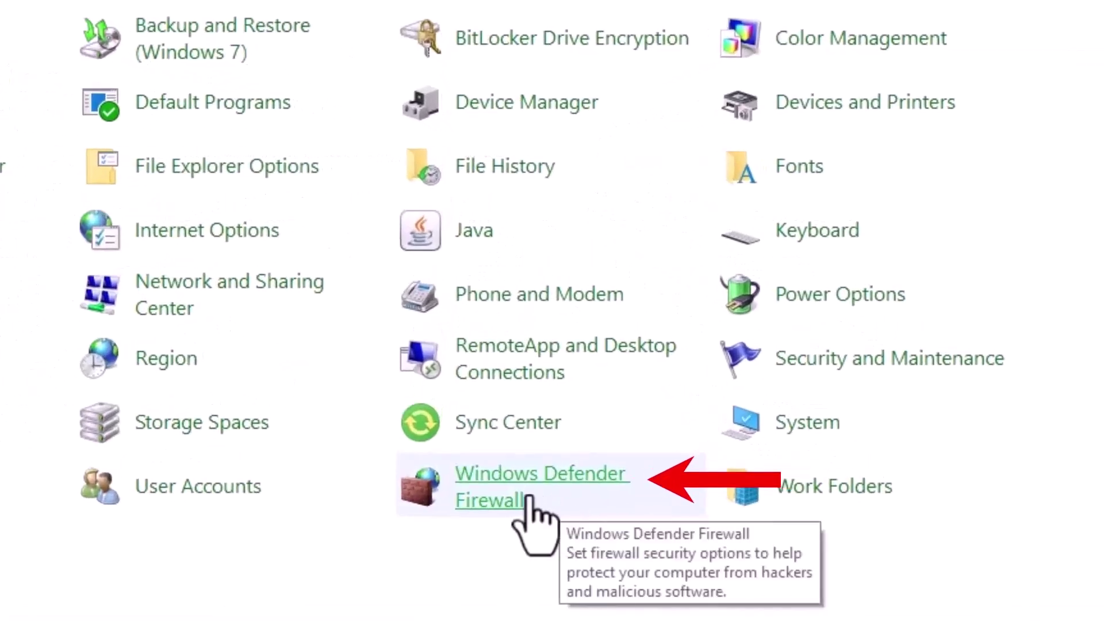
Step: In Security and Maintenance, set the User Account Control level to Never notify and allow the change
click(509, 498)
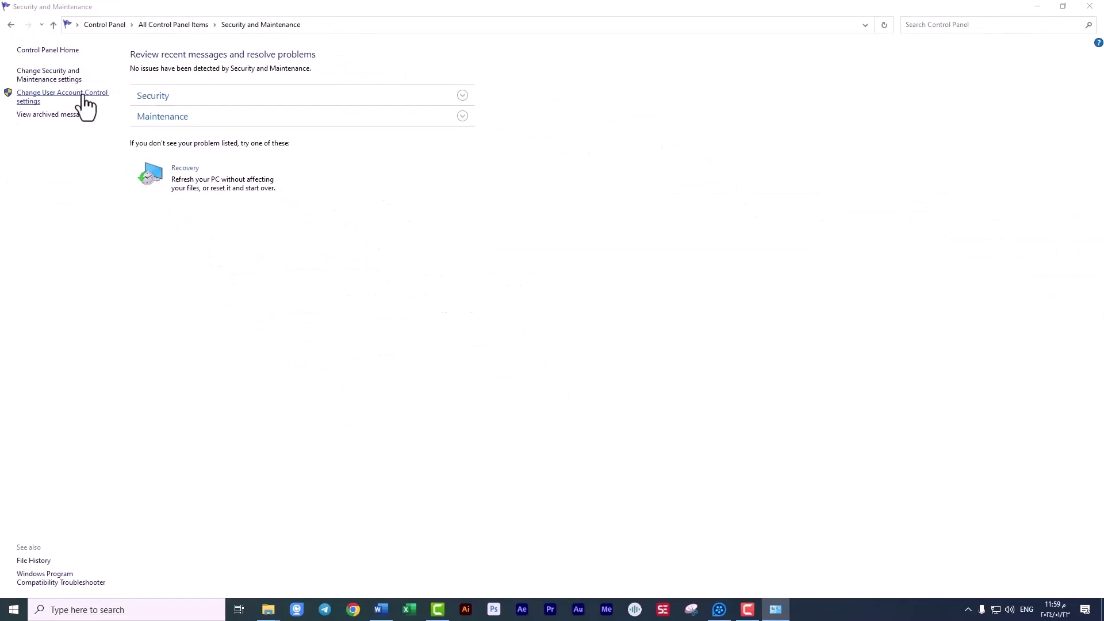
click(83, 98)
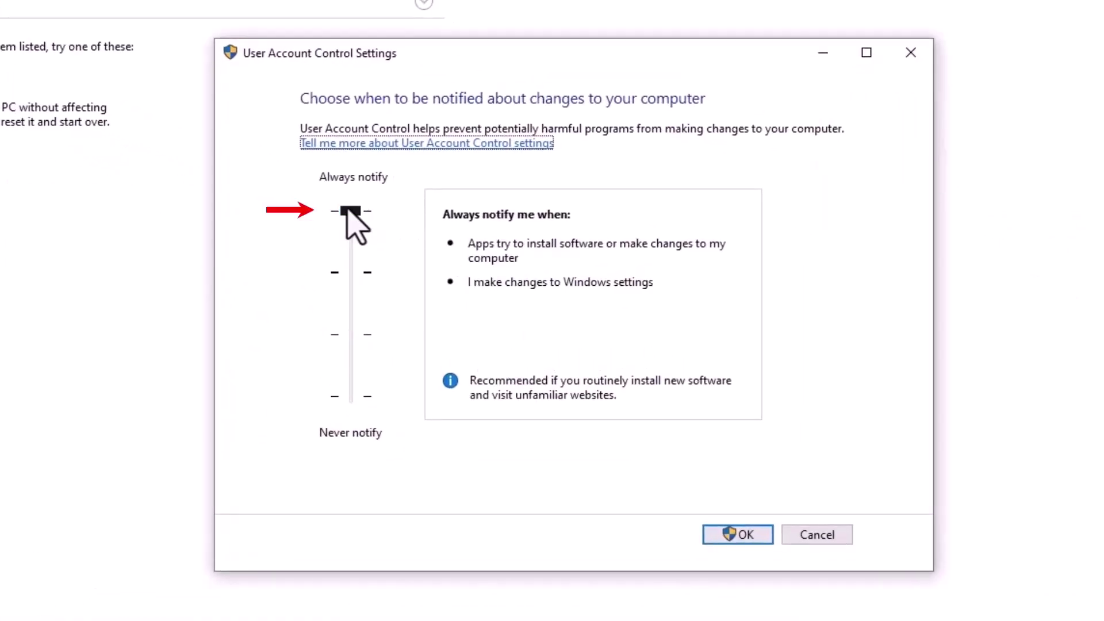
drag(350, 212, 340, 385)
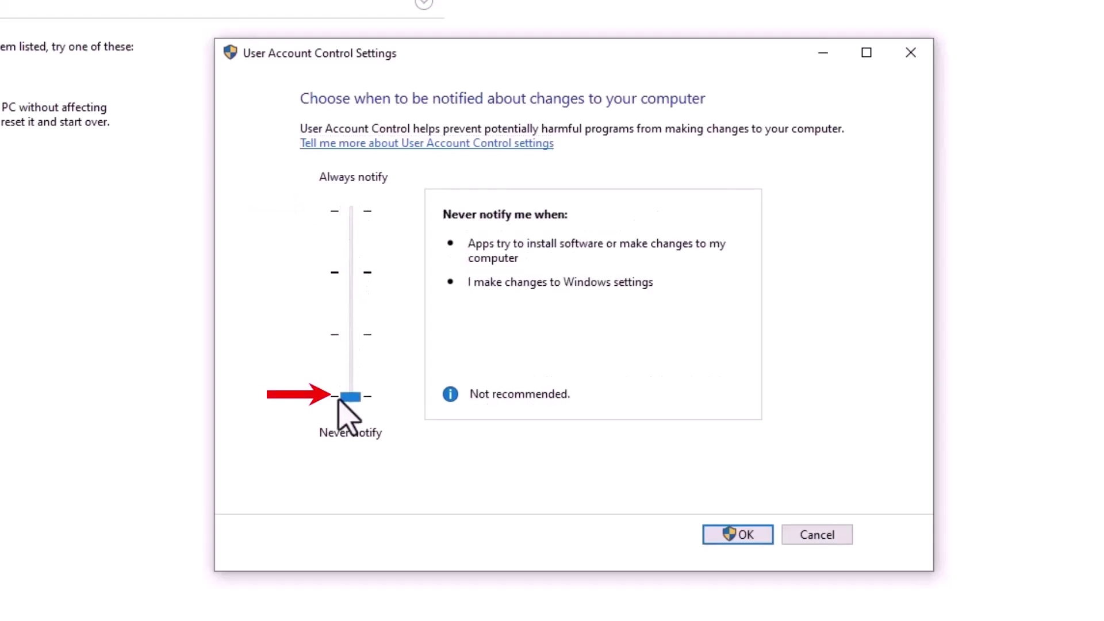
click(726, 542)
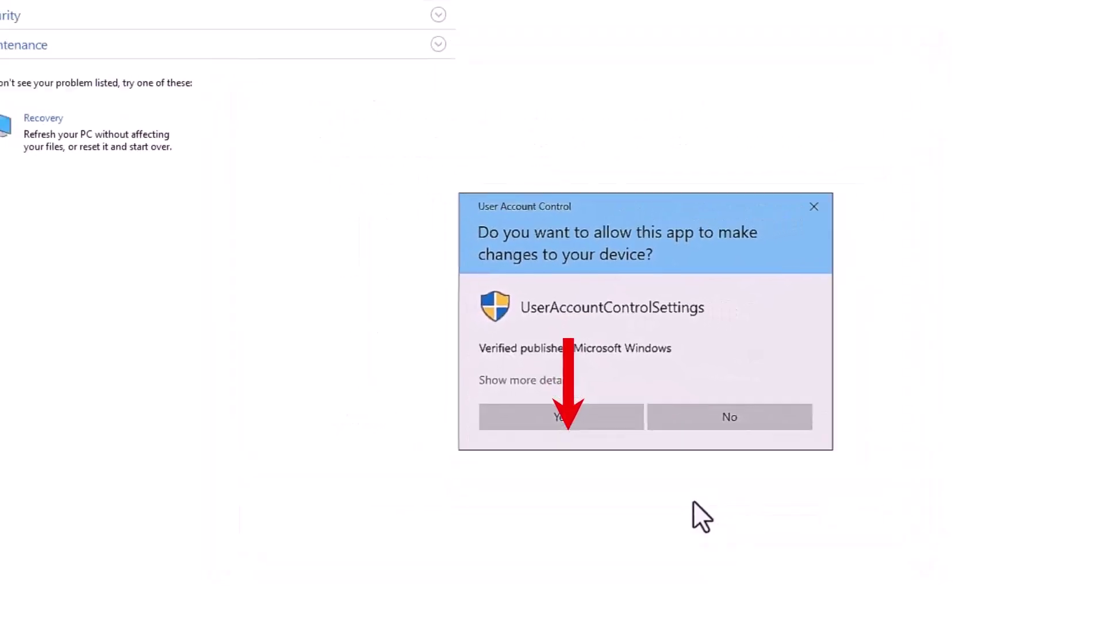
click(563, 424)
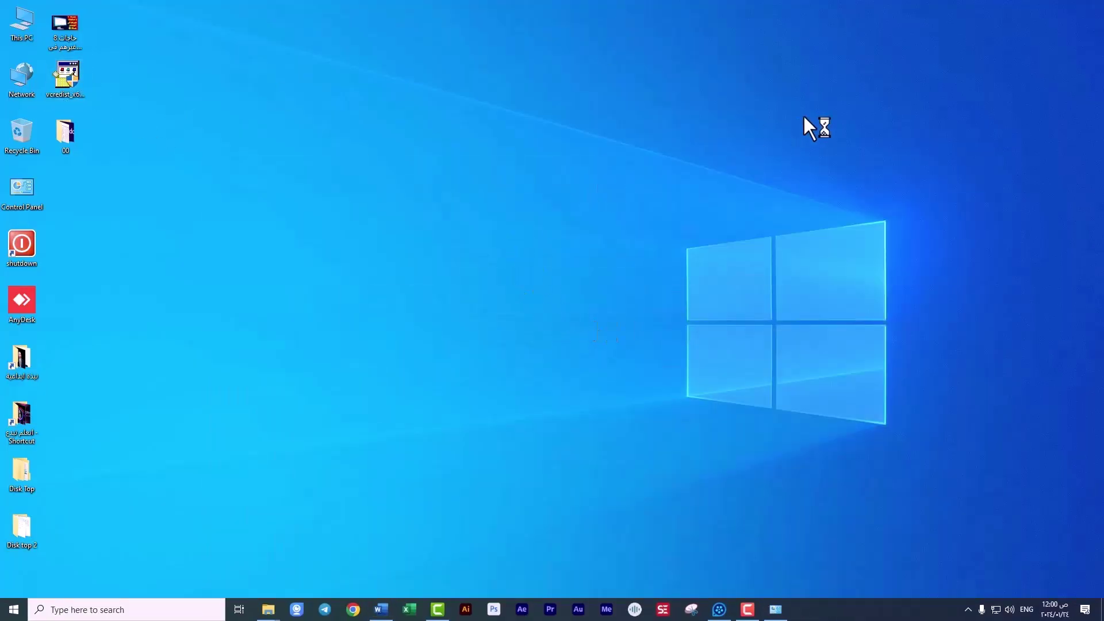
Step: Cancel the Microsoft Visual C++ 2010 x64 Redistributable setup and confirm the cancellation
click(683, 183)
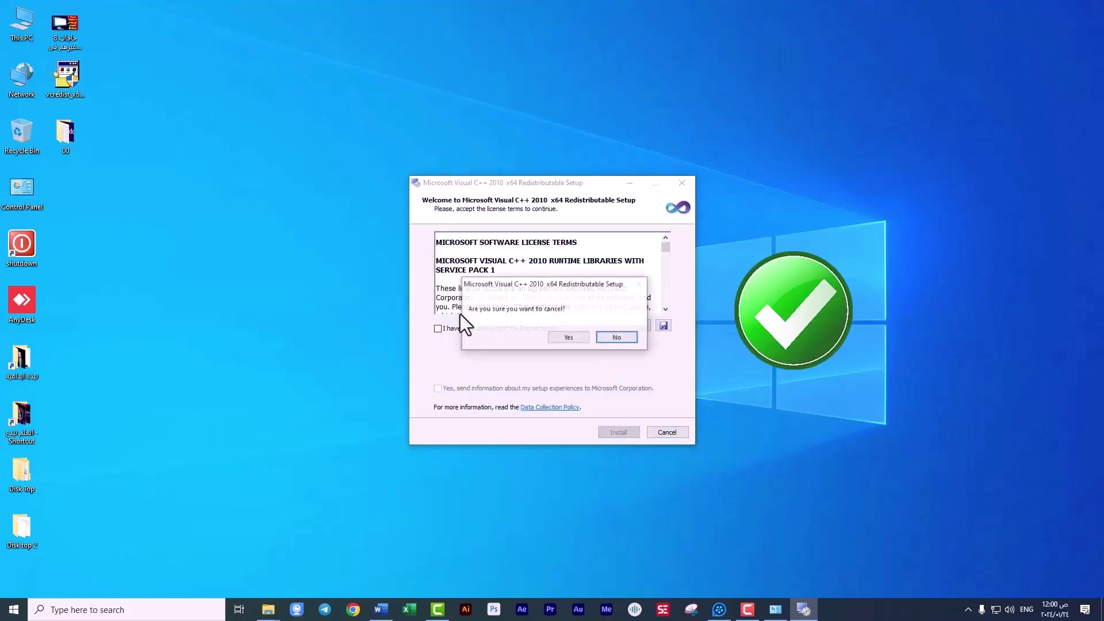
click(565, 338)
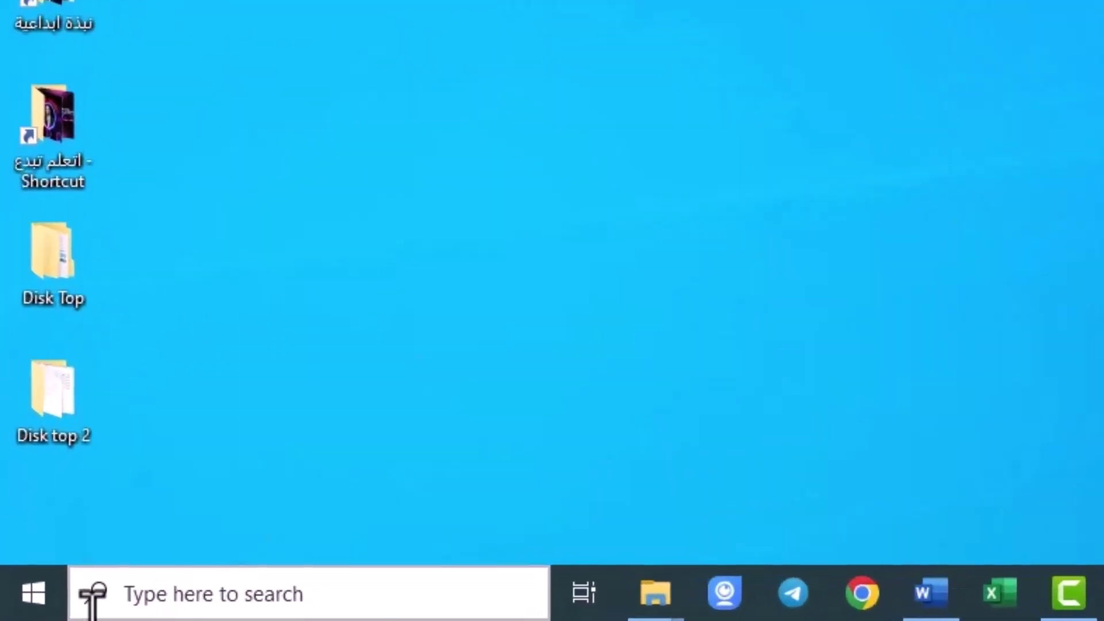
Step: Open the User Account Control settings through Windows search and accept the Never notify level
click(142, 606)
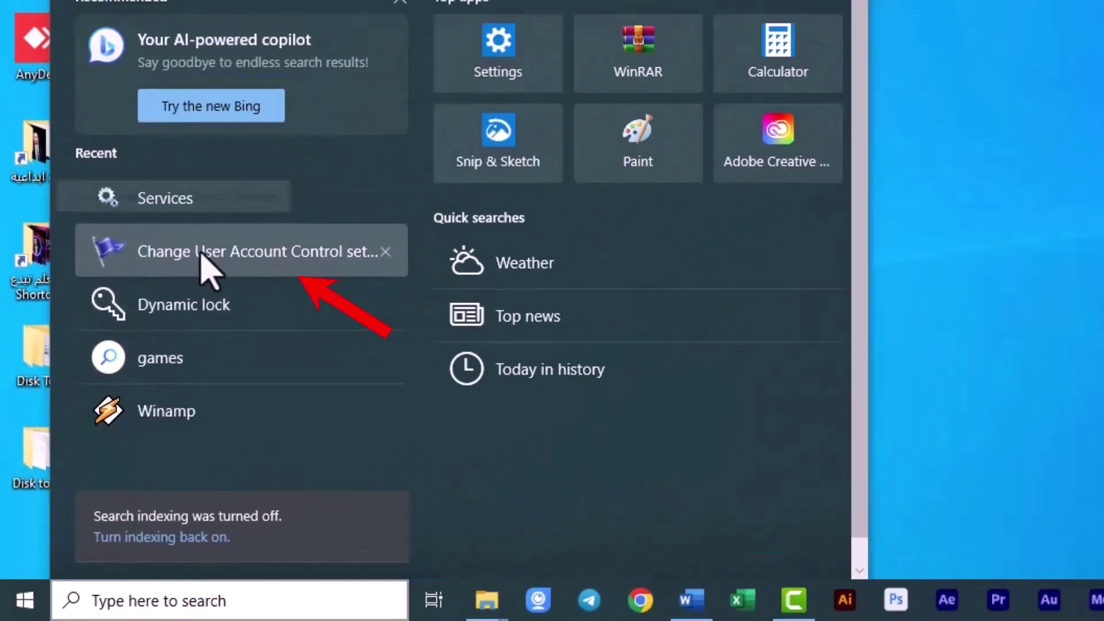
click(253, 128)
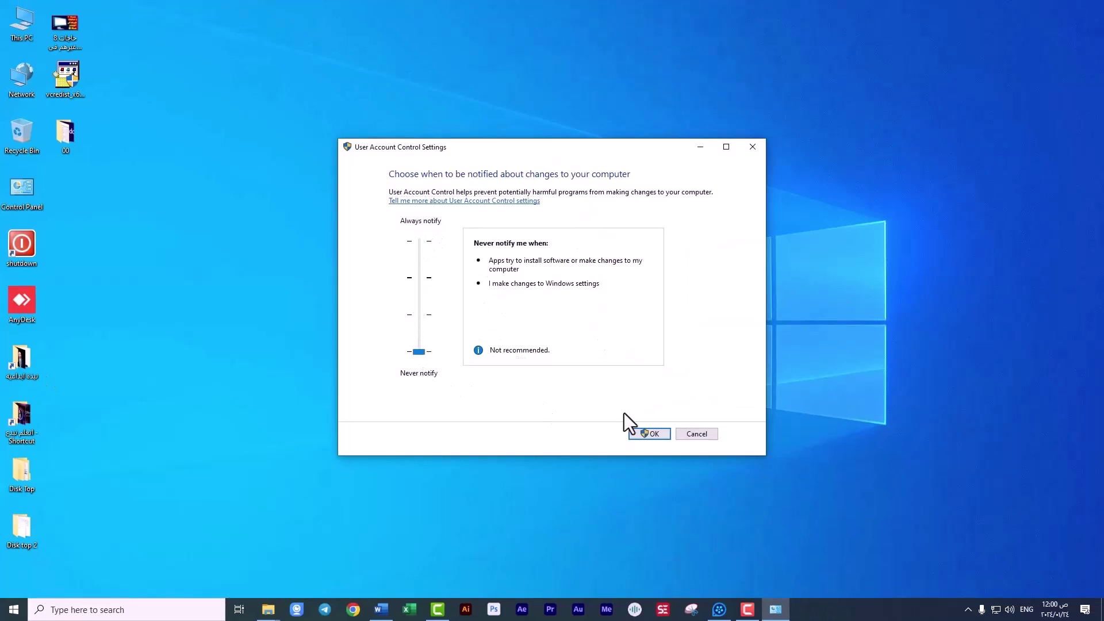
click(651, 433)
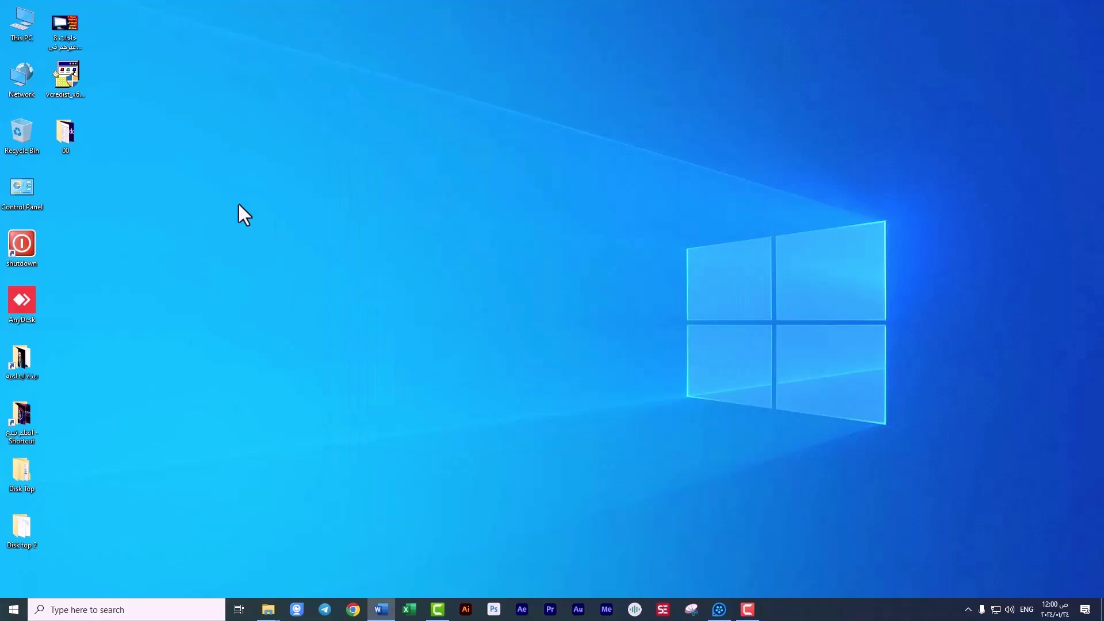
Step: Run the vcredist_x64 installer from the desktop and close its setup window without installing
double_click(67, 77)
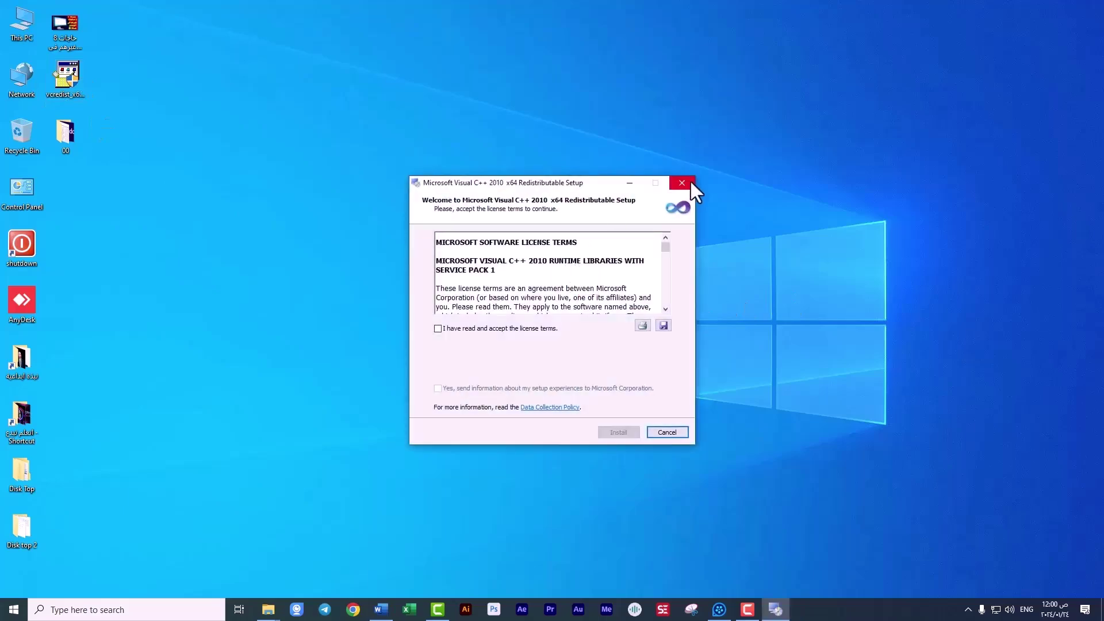
click(684, 183)
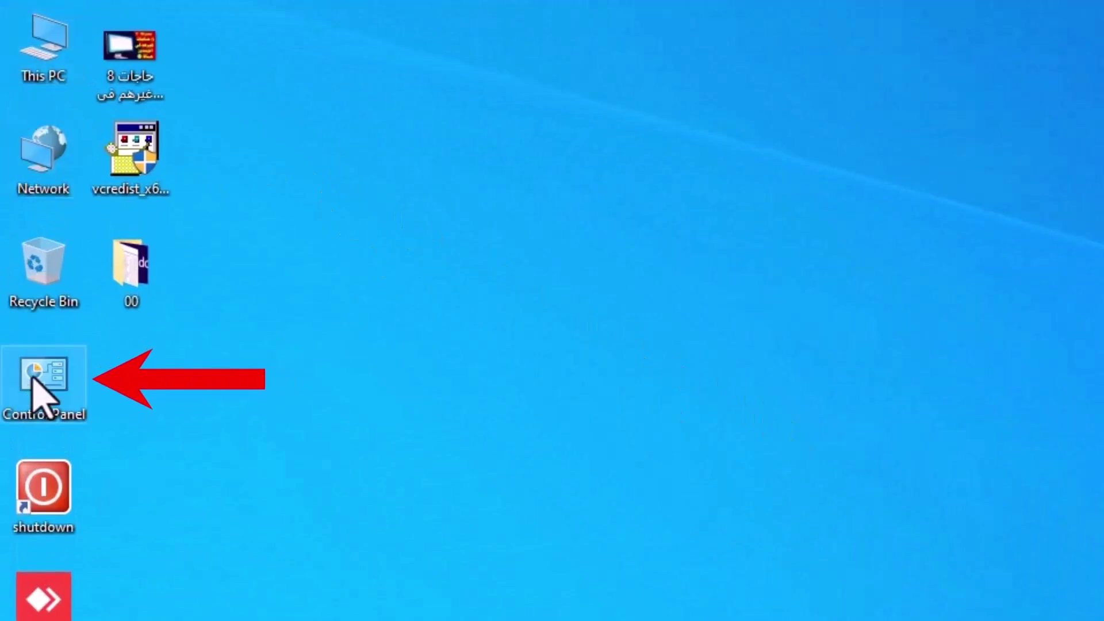
Step: In Control Panel's File Explorer Options, turn off hiding extensions for known file types and apply the change
double_click(36, 397)
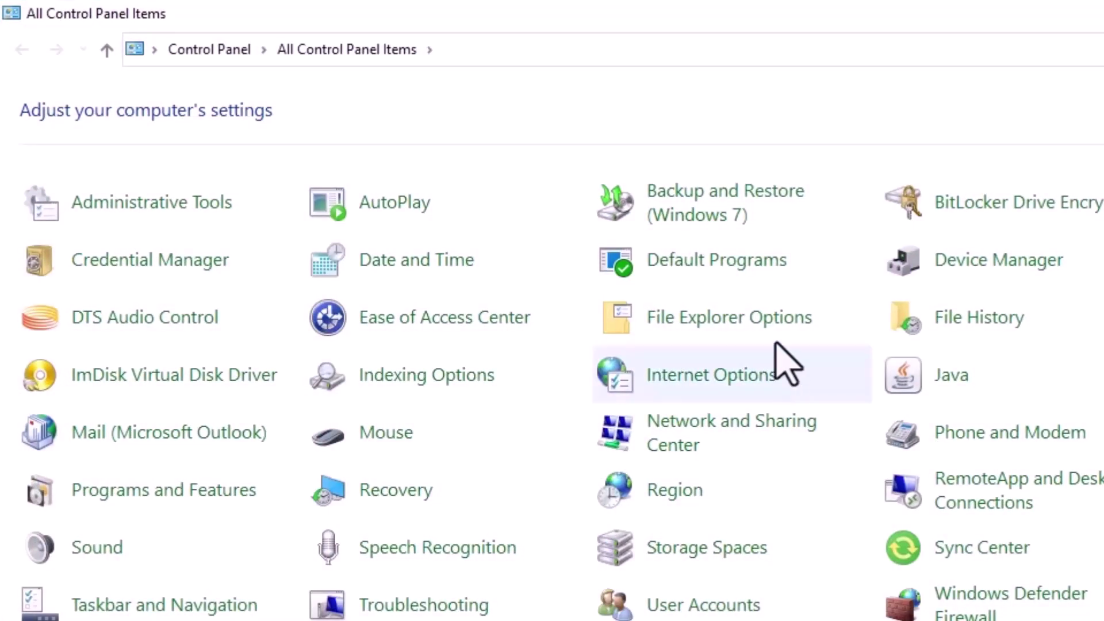
click(720, 319)
drag(440, 247, 1103, 321)
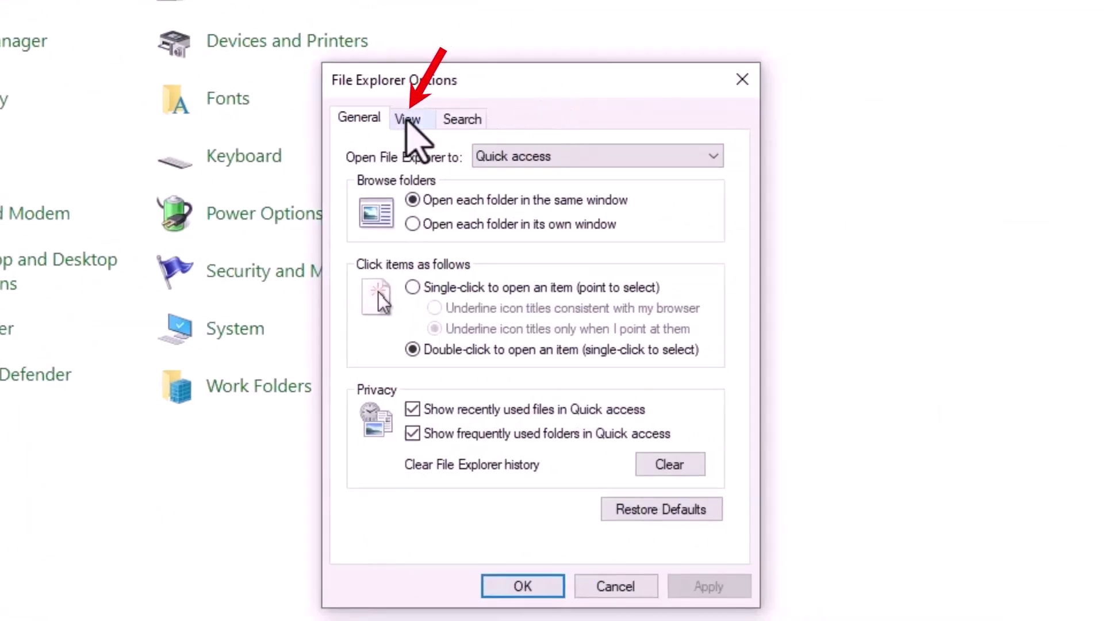
click(407, 119)
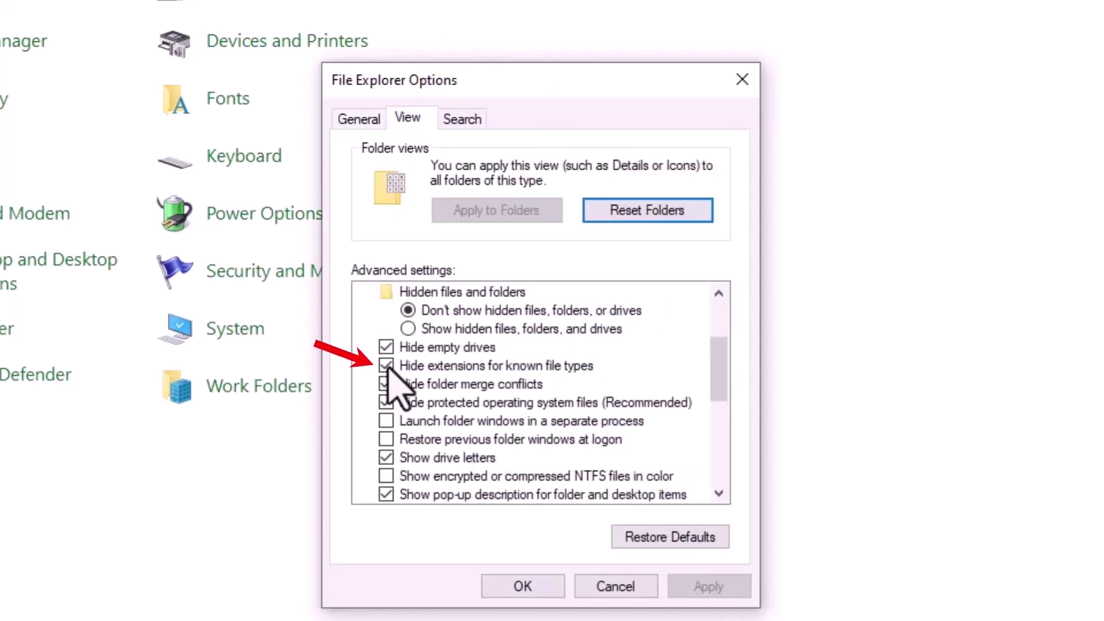
click(387, 366)
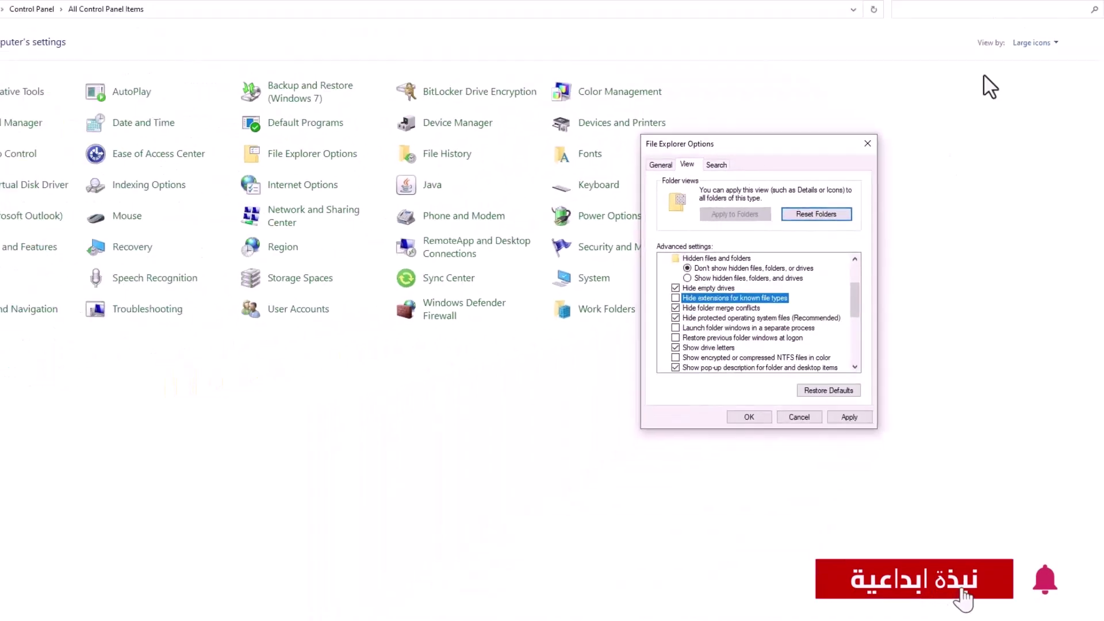
click(1030, 12)
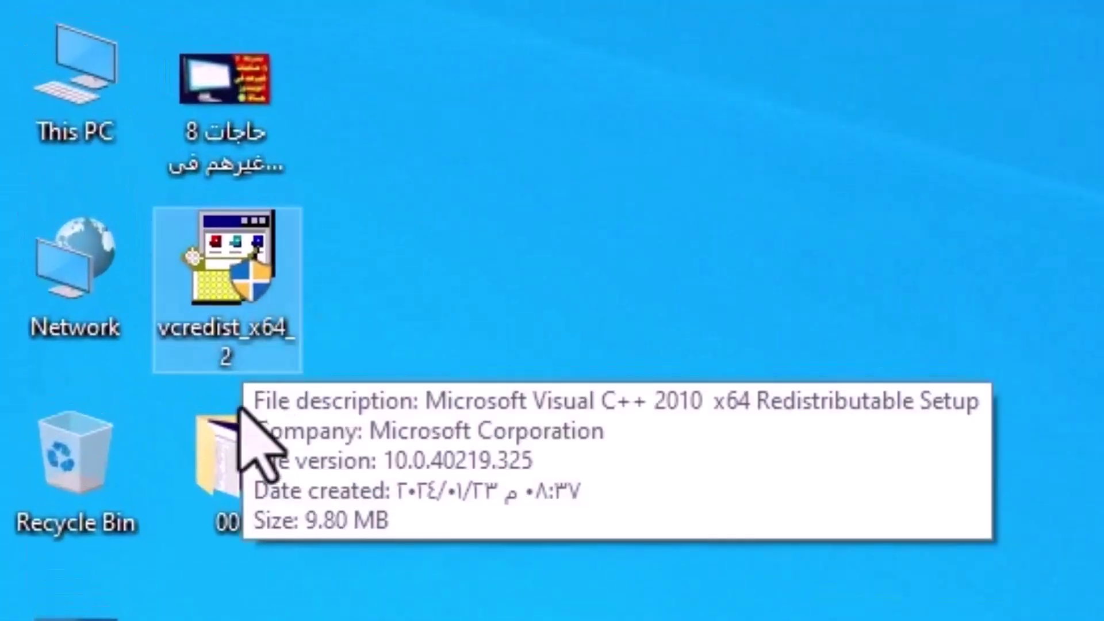
click(237, 120)
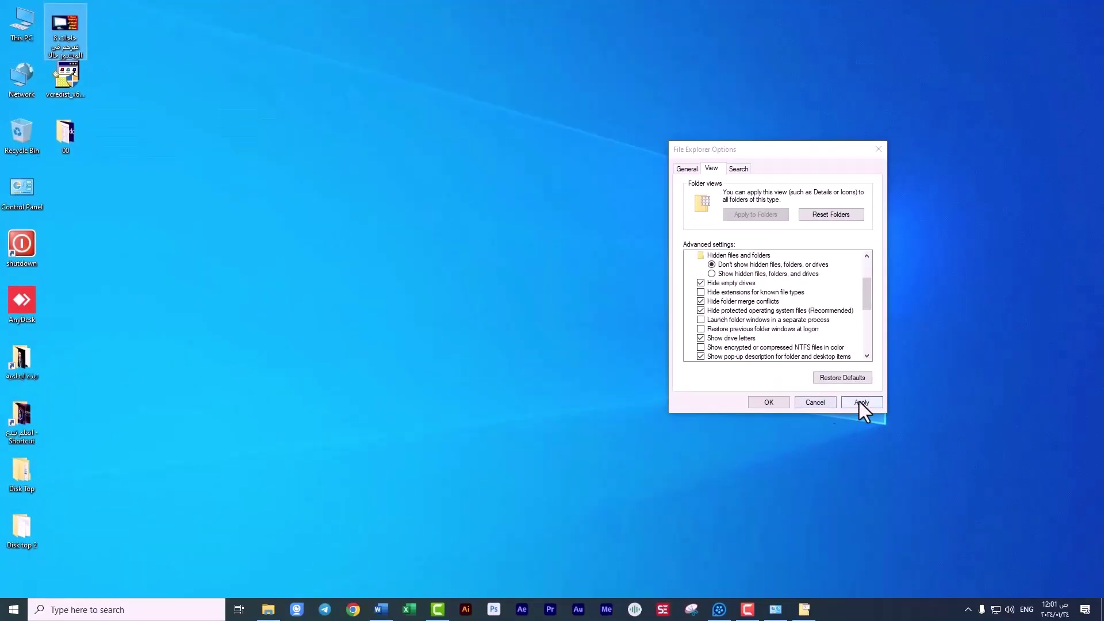
click(859, 402)
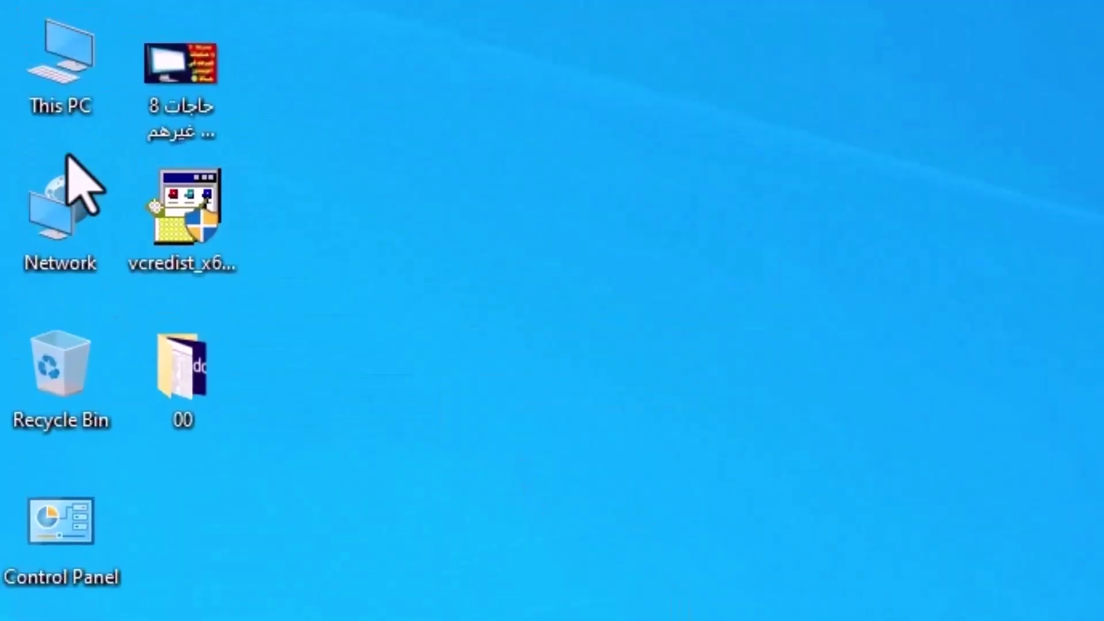
Step: Examine the file name extensions of the desktop files and of the Photoshop, video, Word and PDF files in File Explorer
click(185, 241)
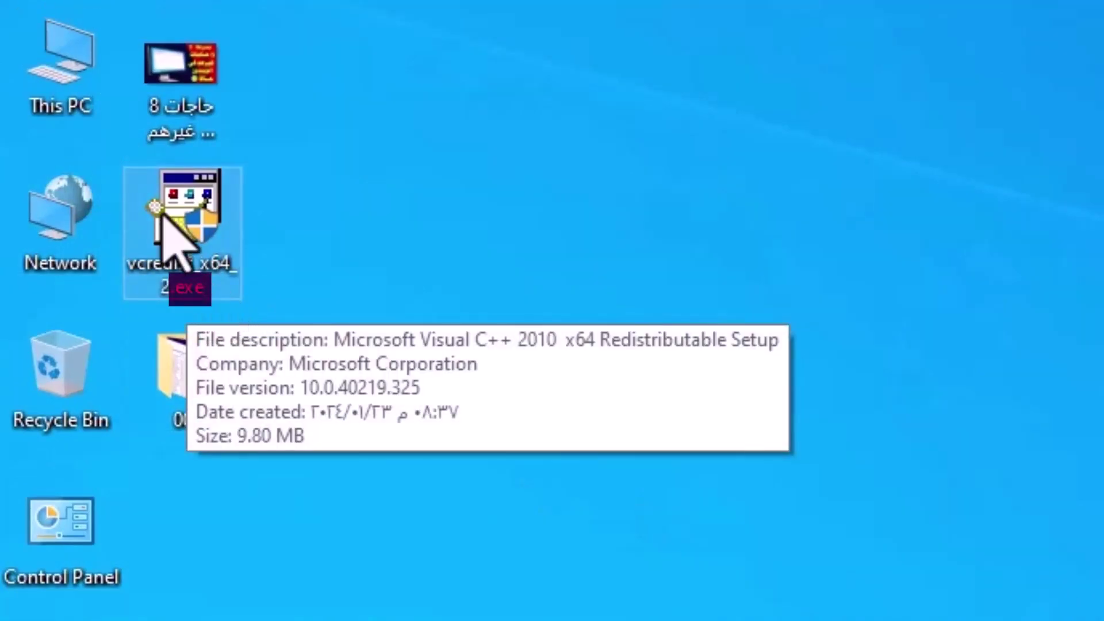
click(167, 67)
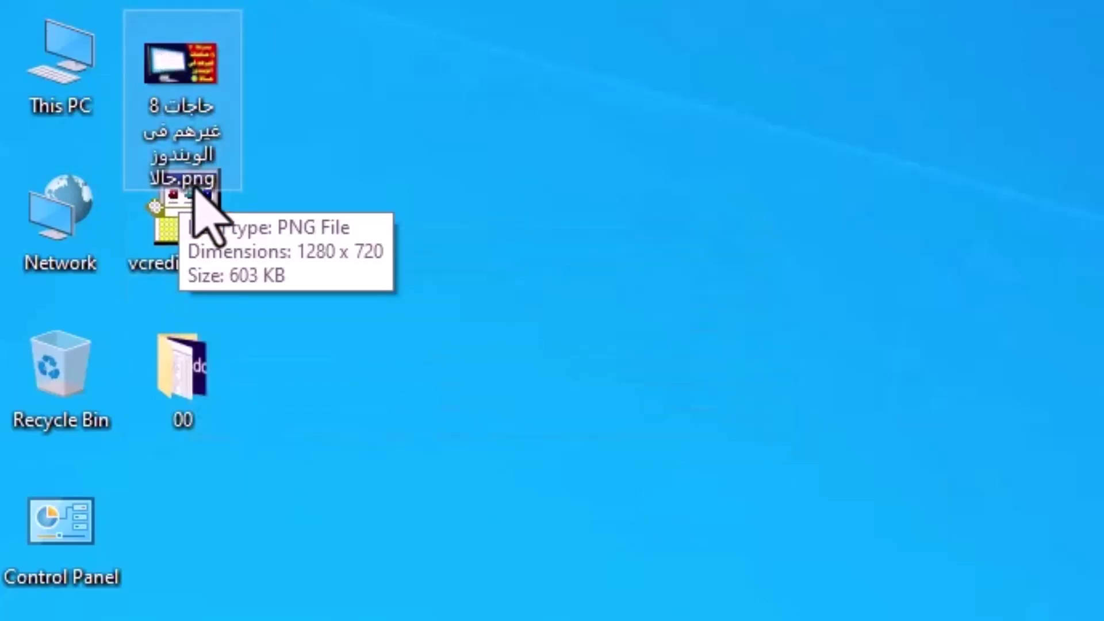
double_click(32, 66)
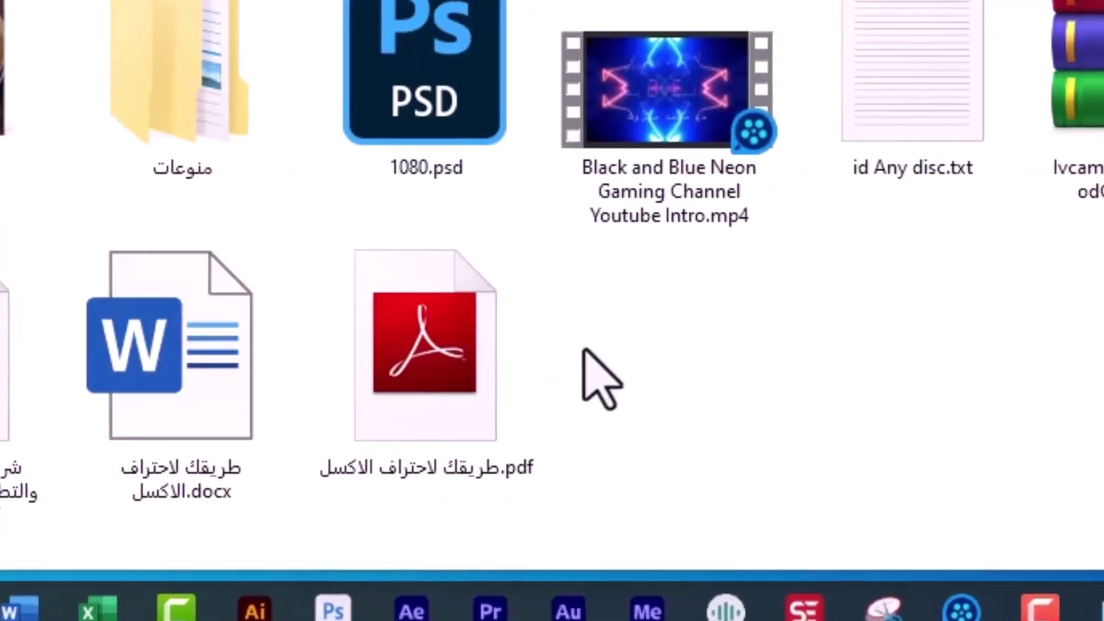
click(423, 115)
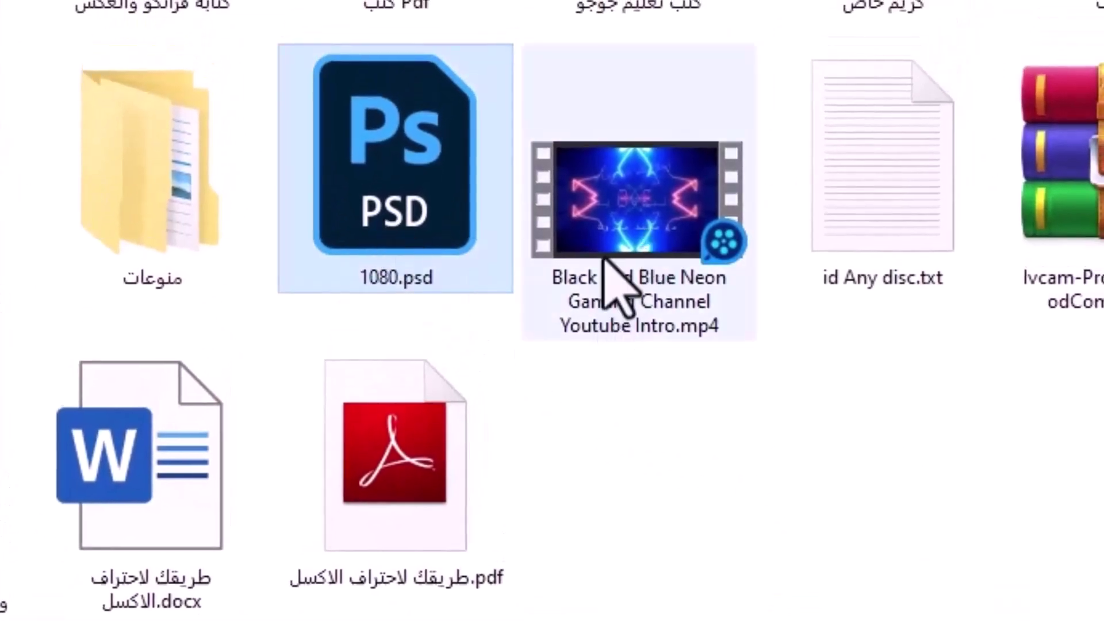
click(645, 229)
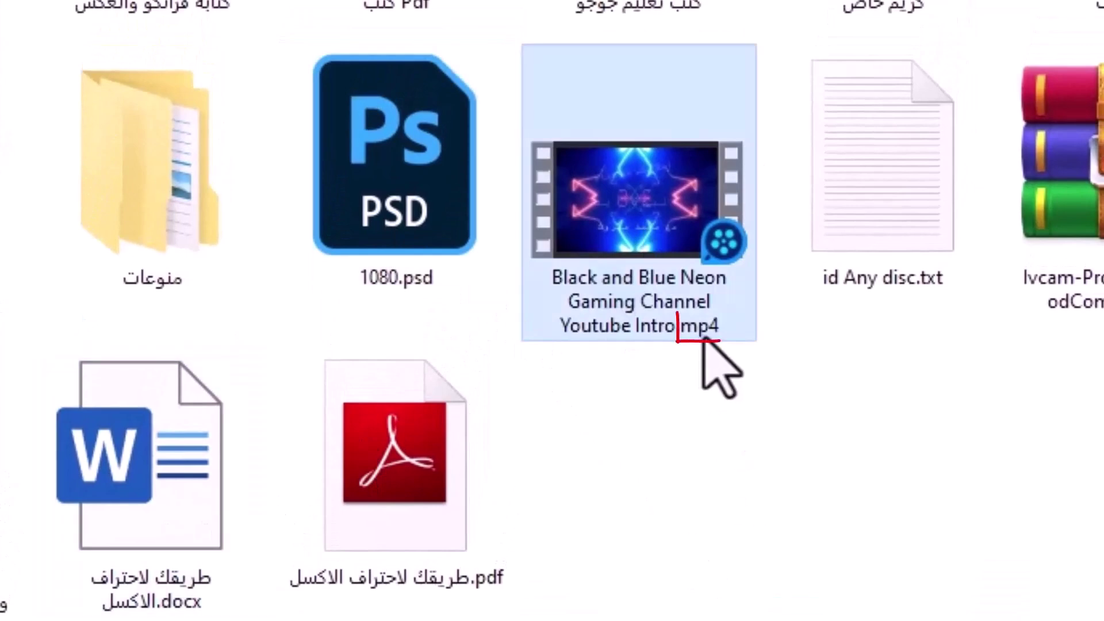
mouse_move(703, 344)
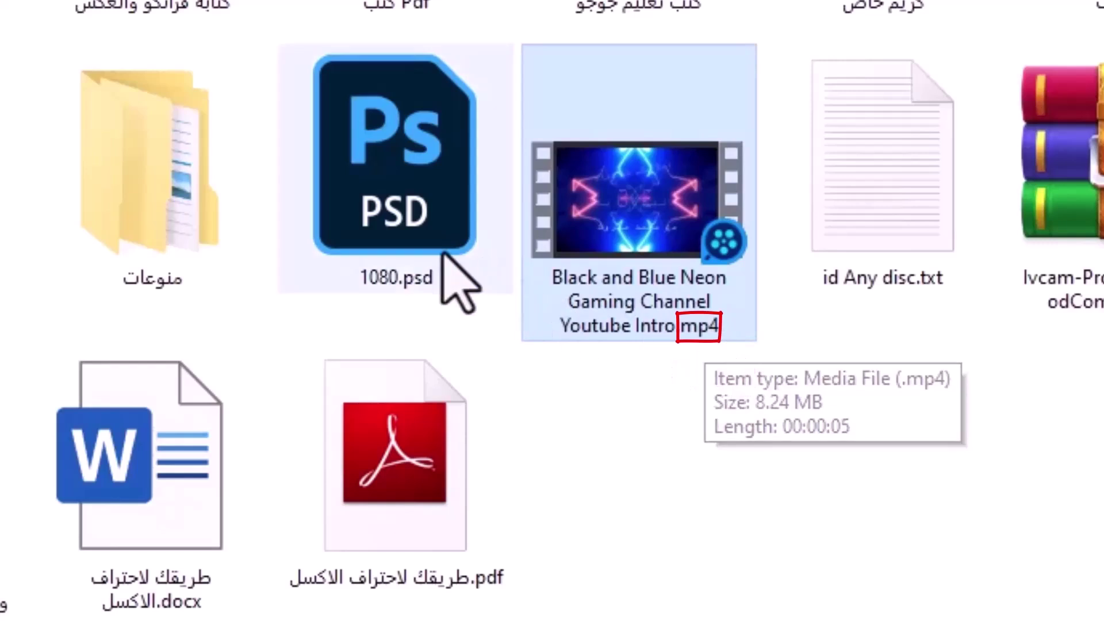
click(424, 271)
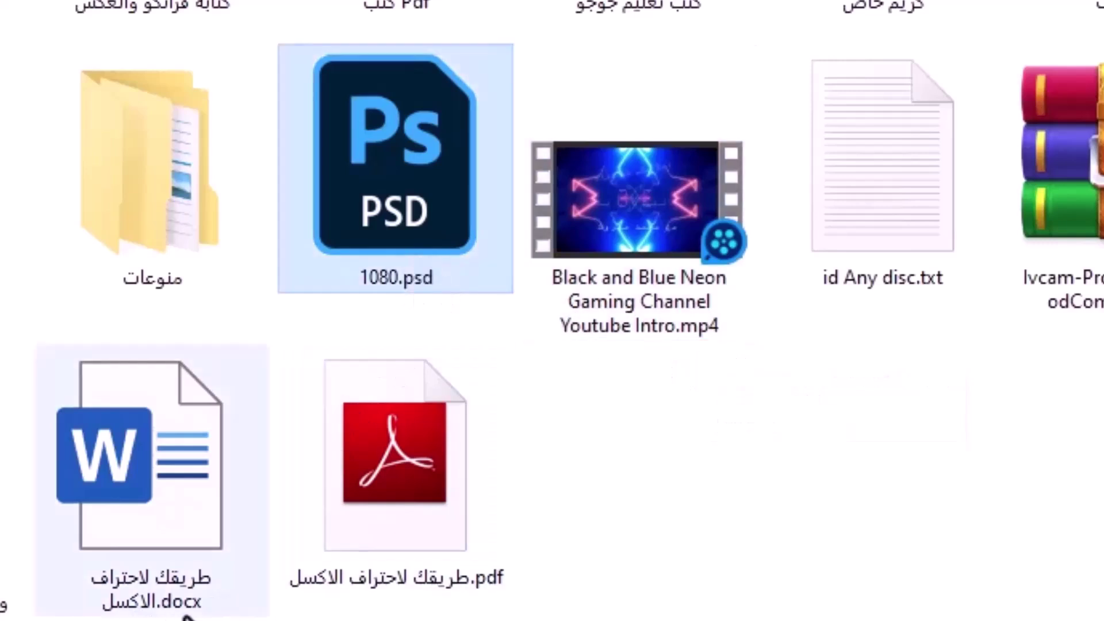
click(126, 466)
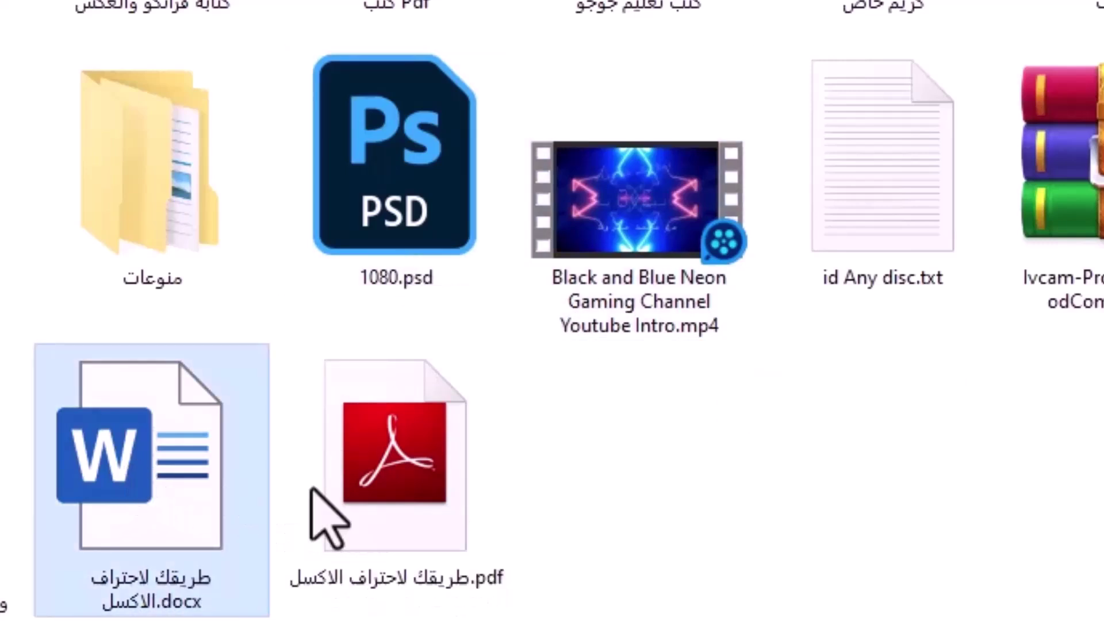
click(424, 521)
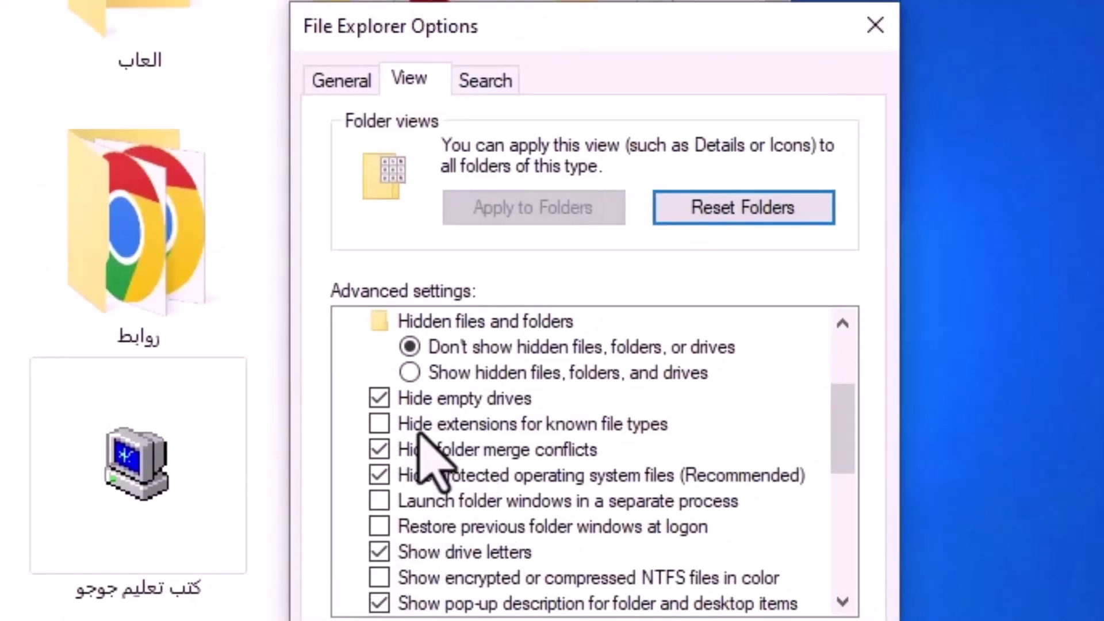
Step: Turn hiding extensions for known file types back on in File Explorer Options
click(379, 425)
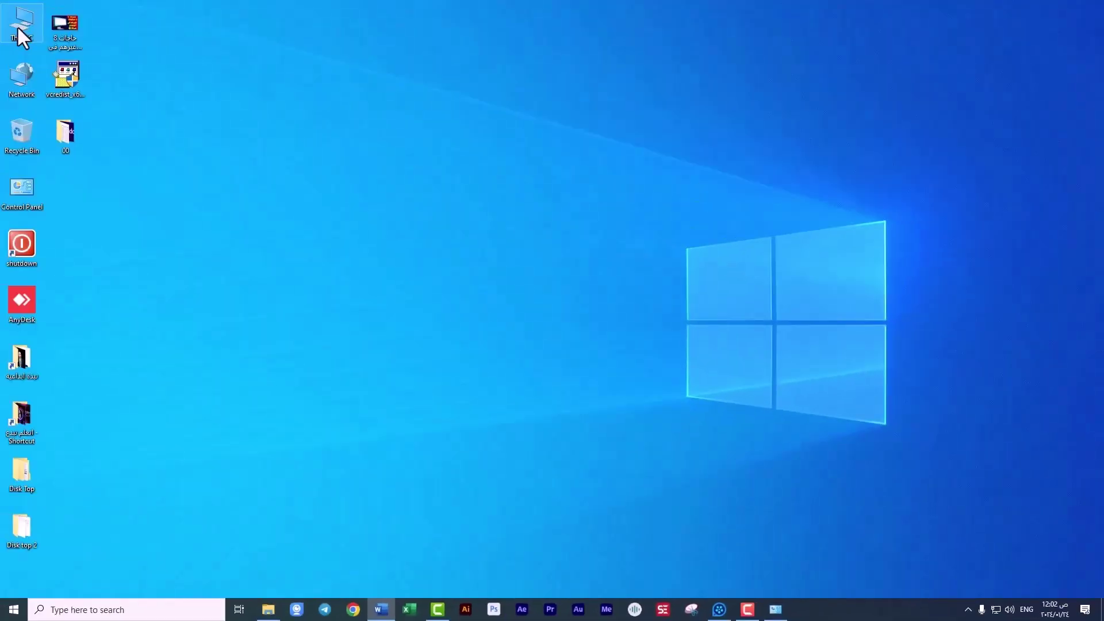
Step: Open Local Disk (E:) in a maximized File Explorer window and turn on the display of file name extensions
double_click(18, 23)
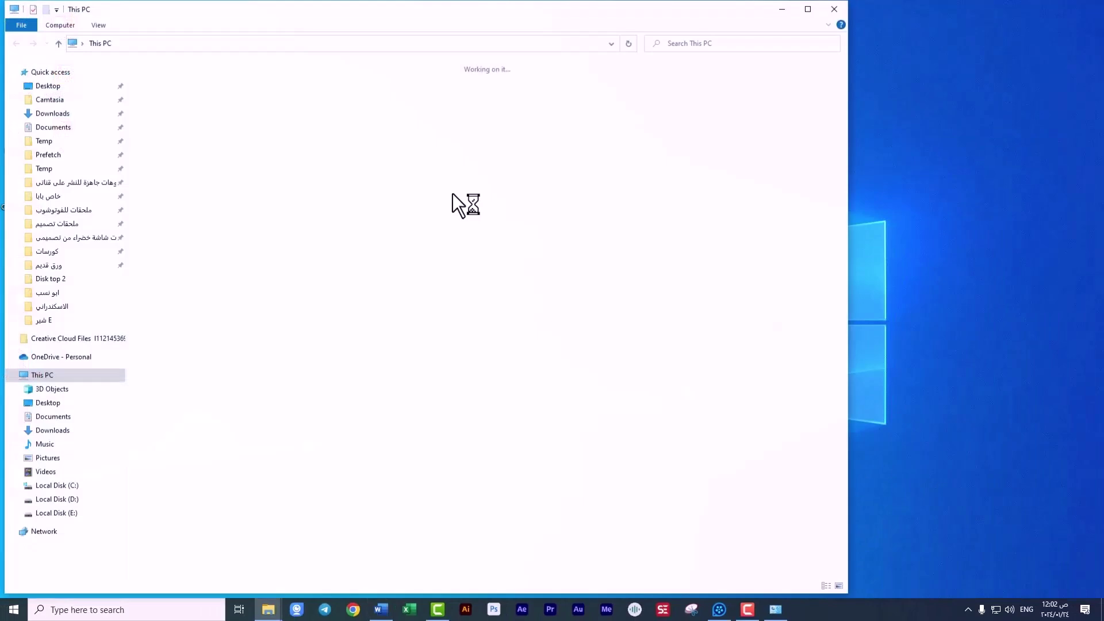
click(808, 9)
double_click(477, 168)
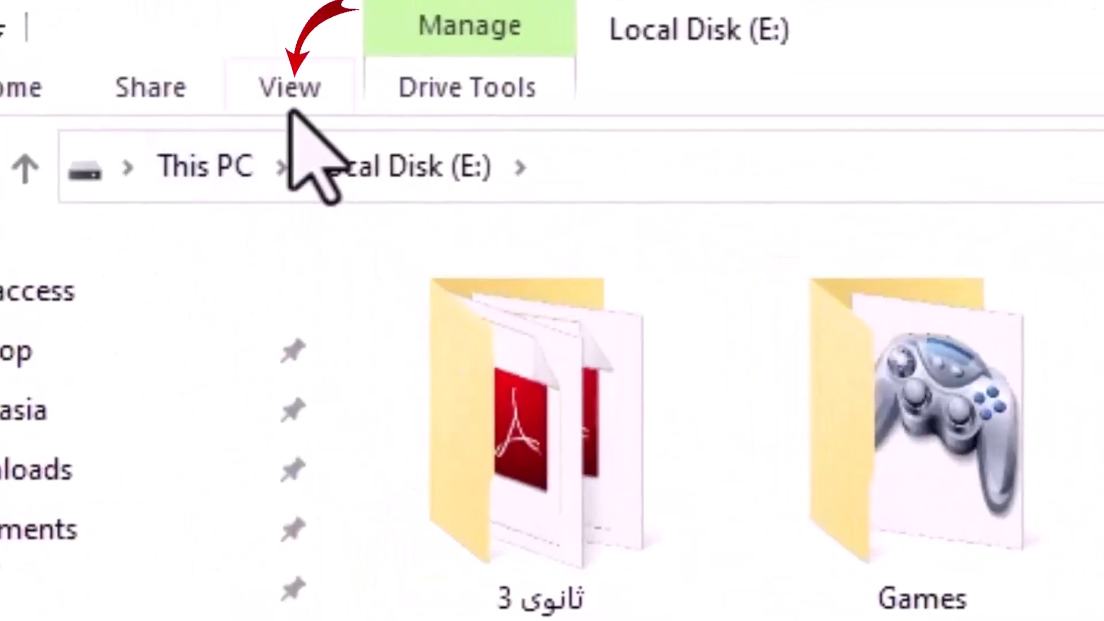
click(293, 83)
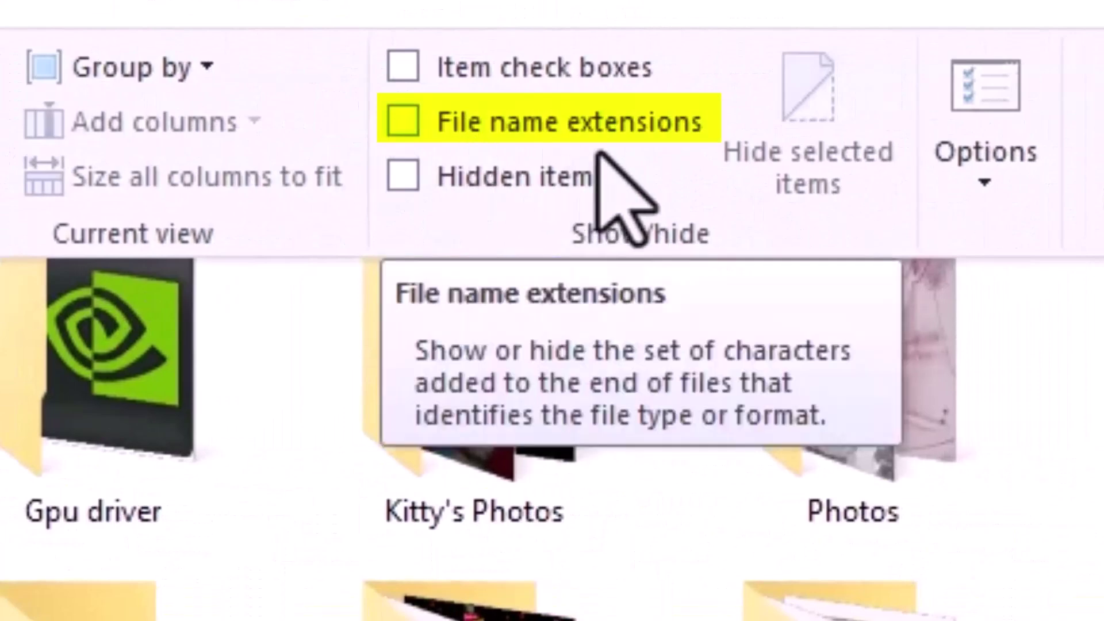
click(402, 123)
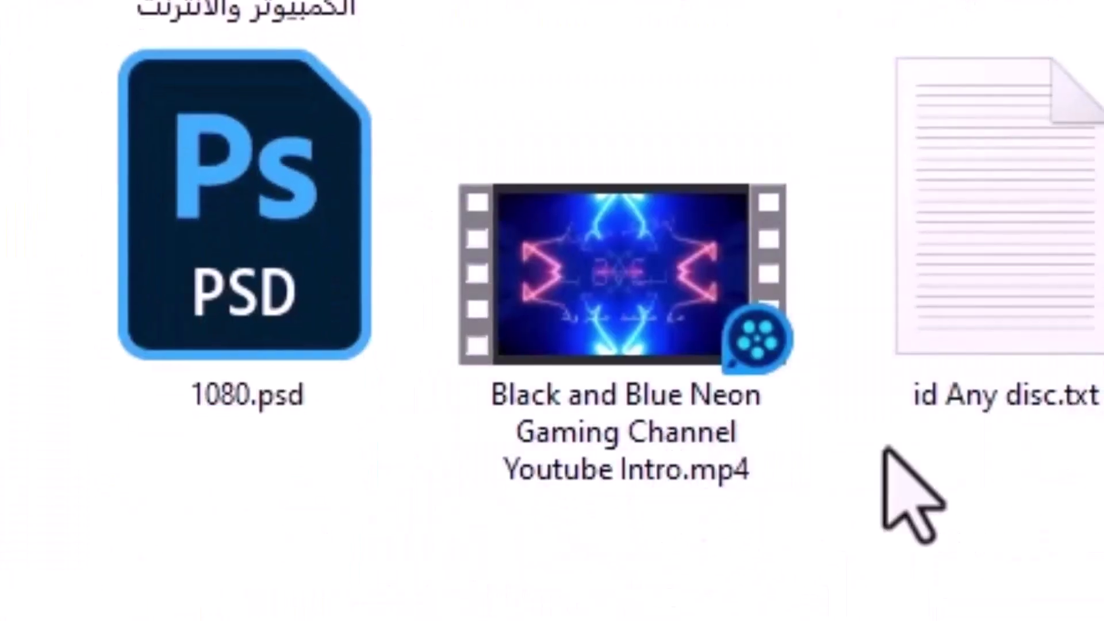
Step: Open the منوعات folder on Local Disk (E:) and display its view options
click(590, 404)
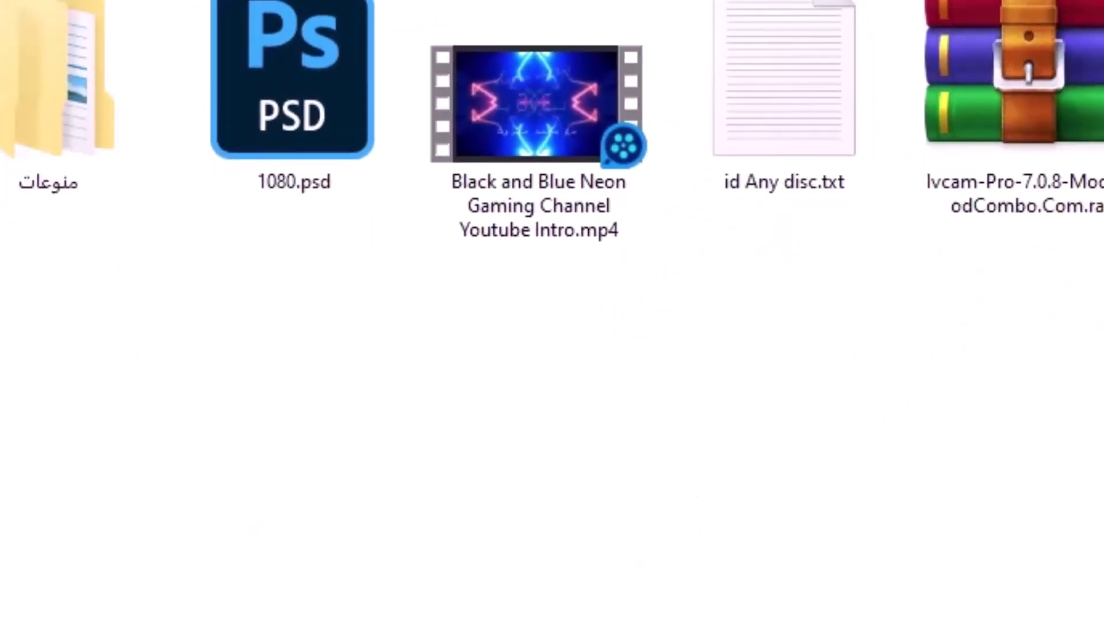
double_click(37, 77)
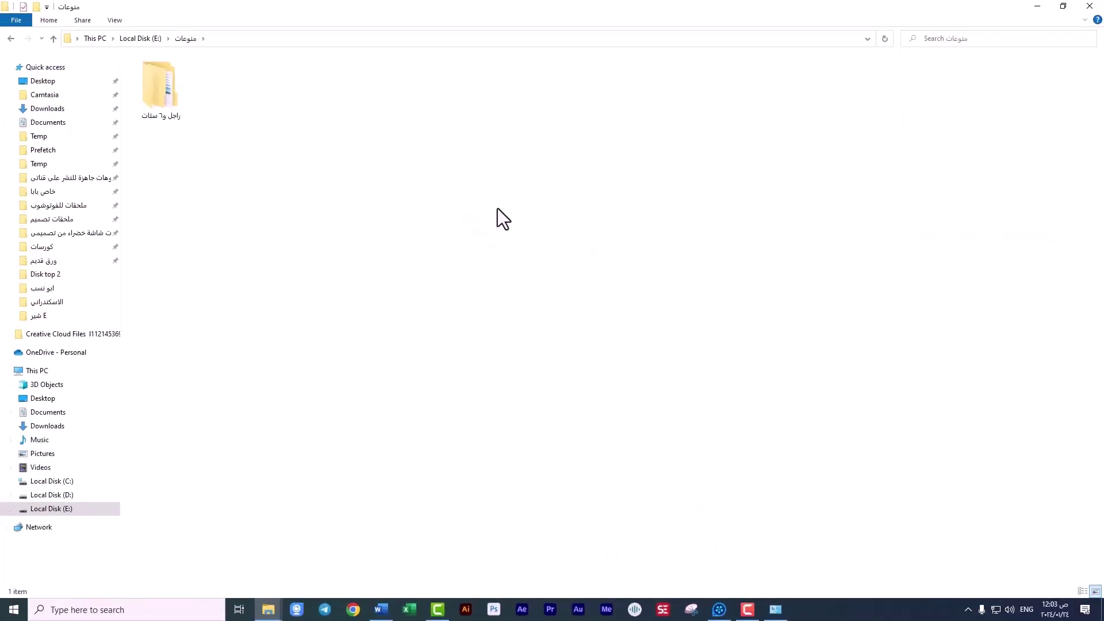
click(115, 20)
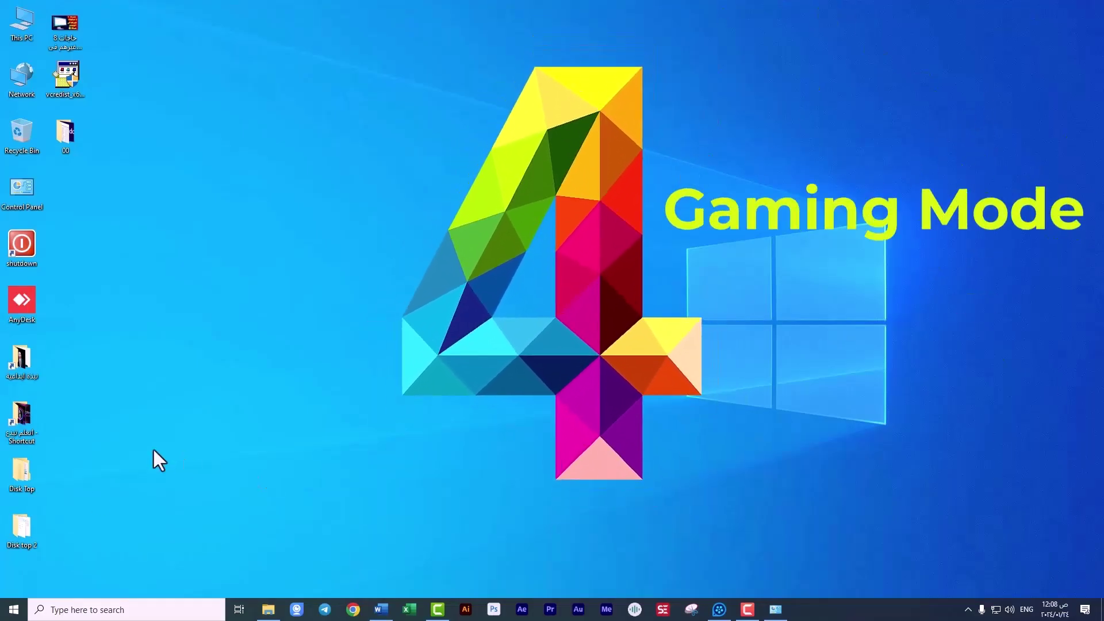
Step: Open the Windows Gaming settings and switch Xbox Game Bar on and back off
click(14, 609)
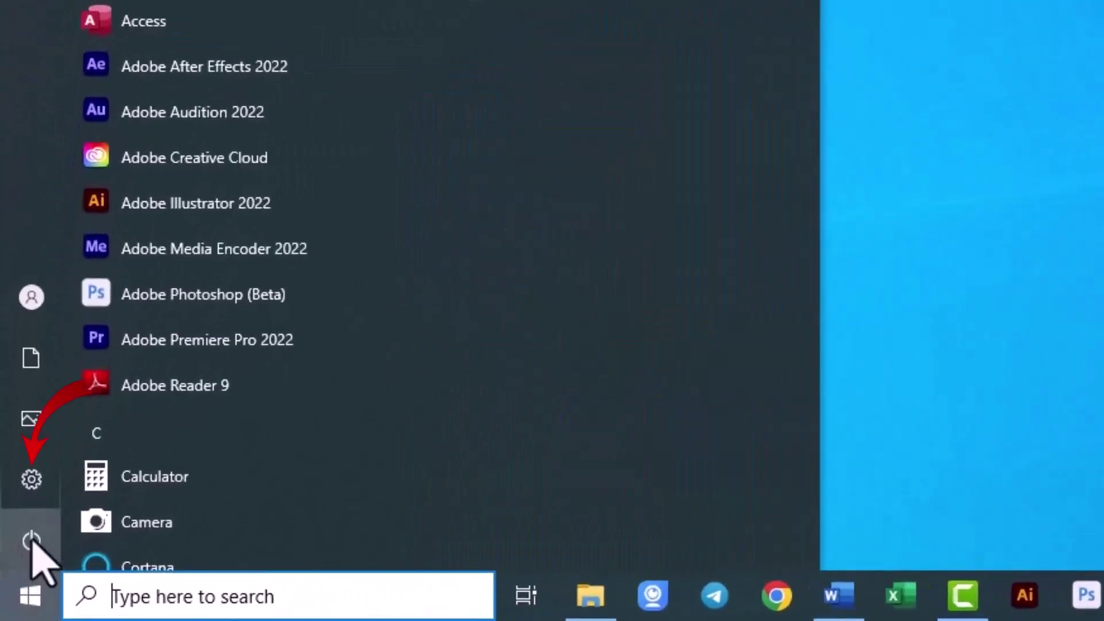
mouse_move(27, 501)
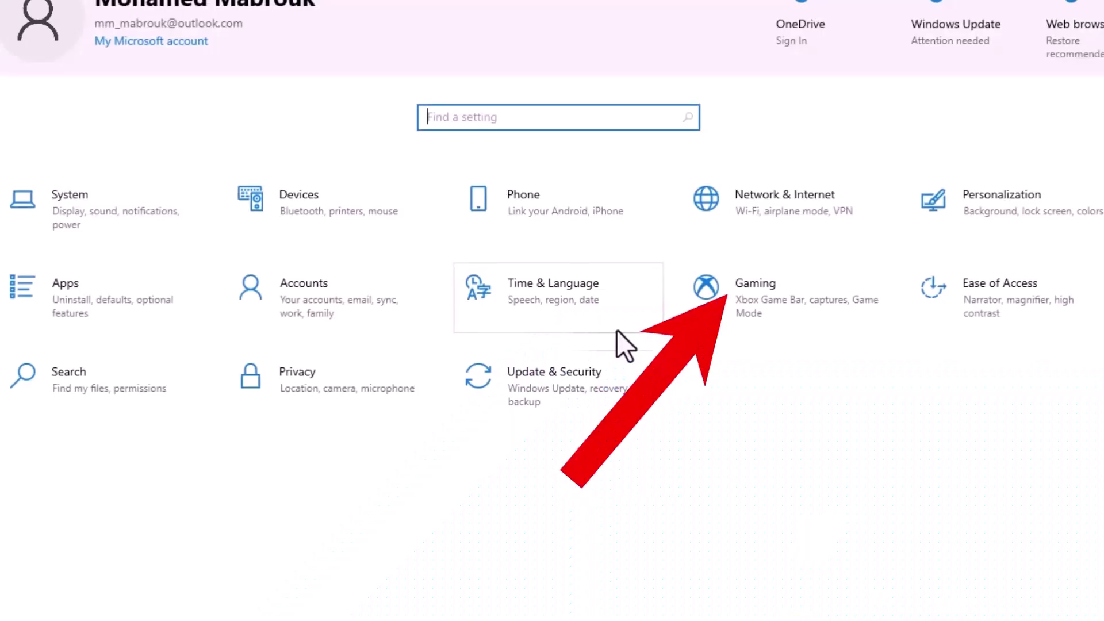
click(749, 291)
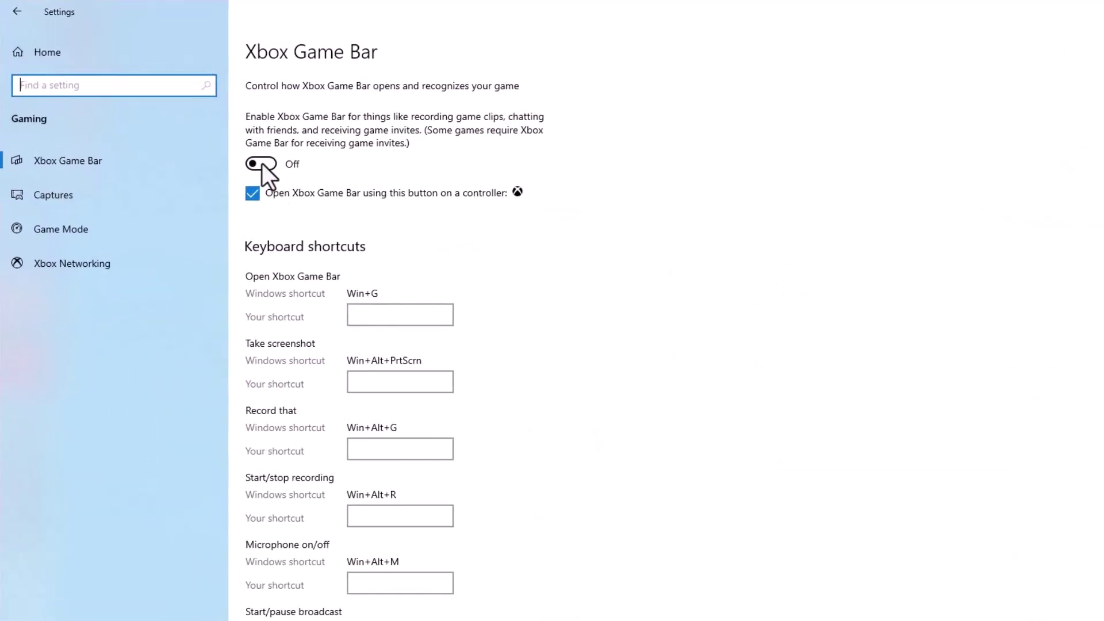
click(249, 155)
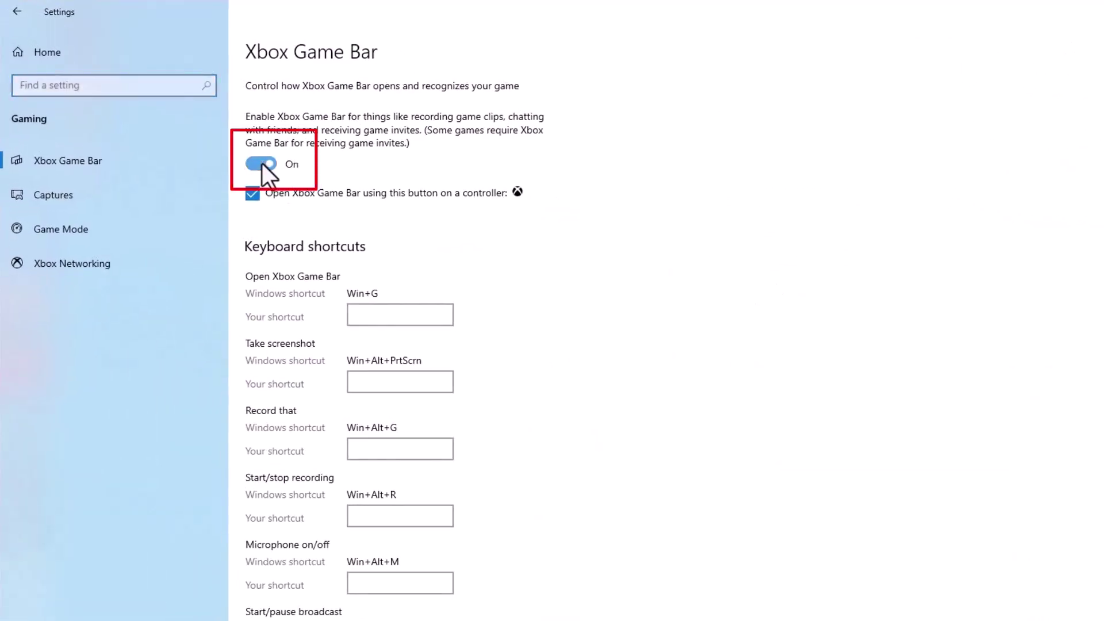
click(262, 163)
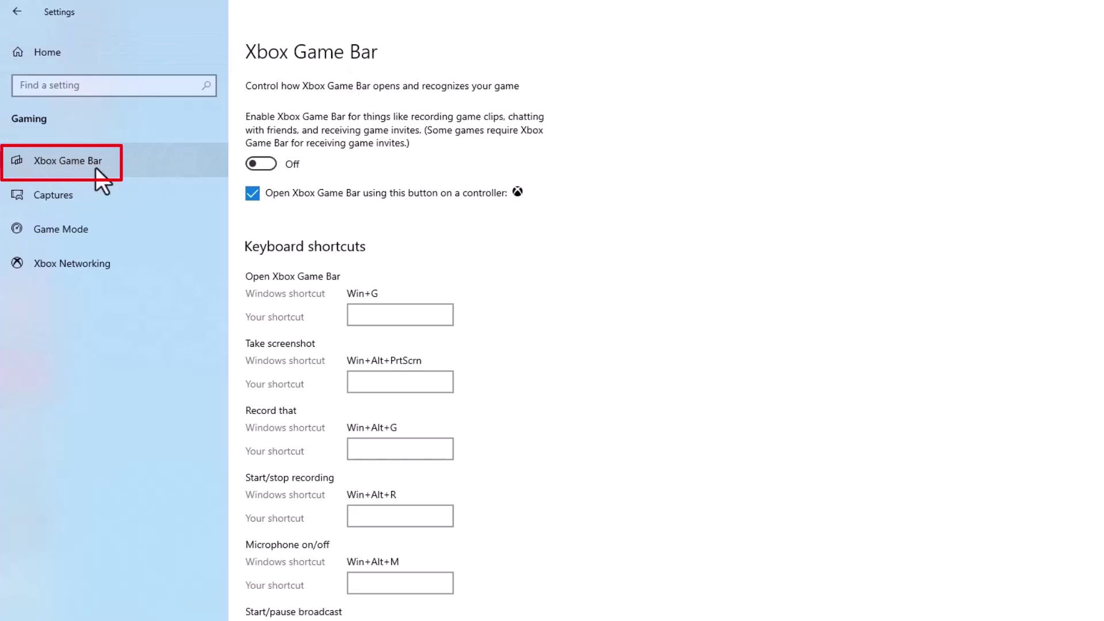
Step: Switch Game Mode on and back off, and revisit the Xbox Game Bar and Game Mode settings
click(74, 231)
click(257, 136)
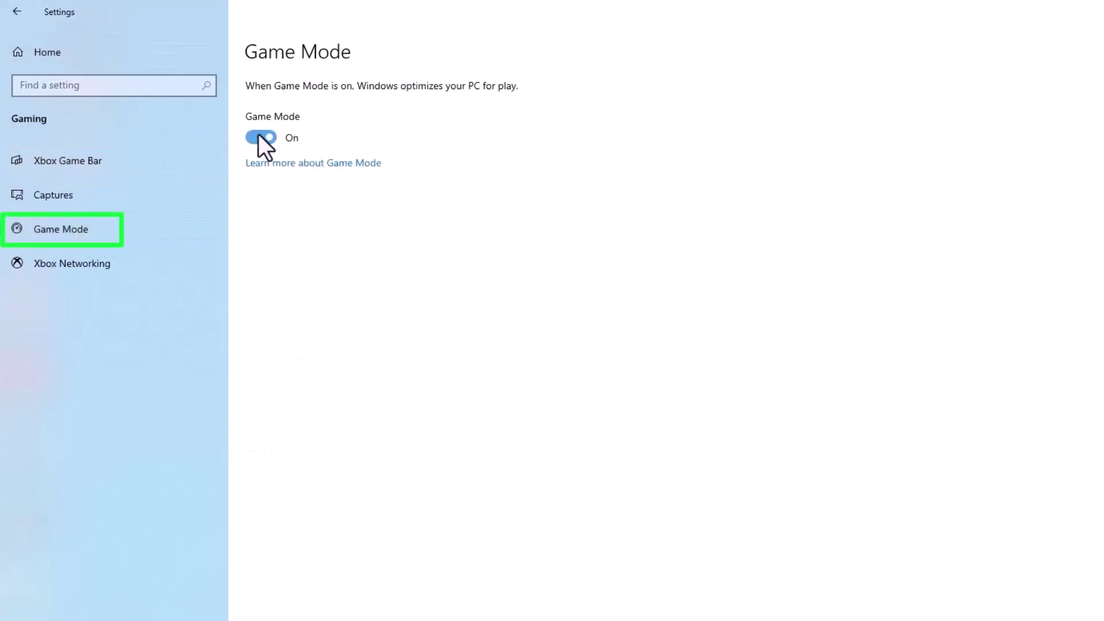
click(260, 137)
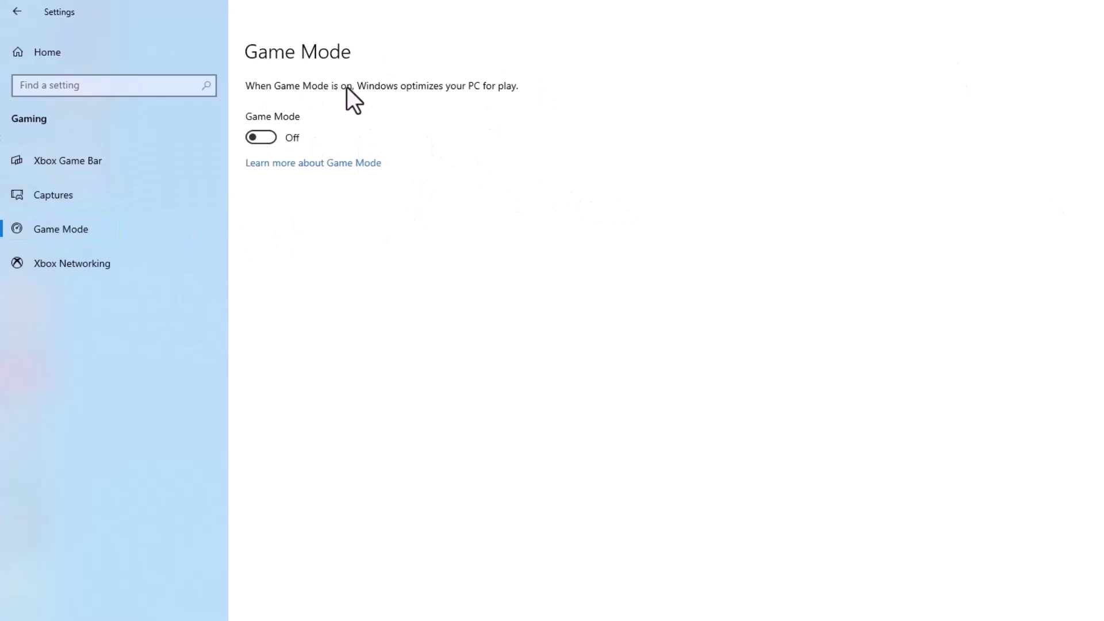
click(69, 164)
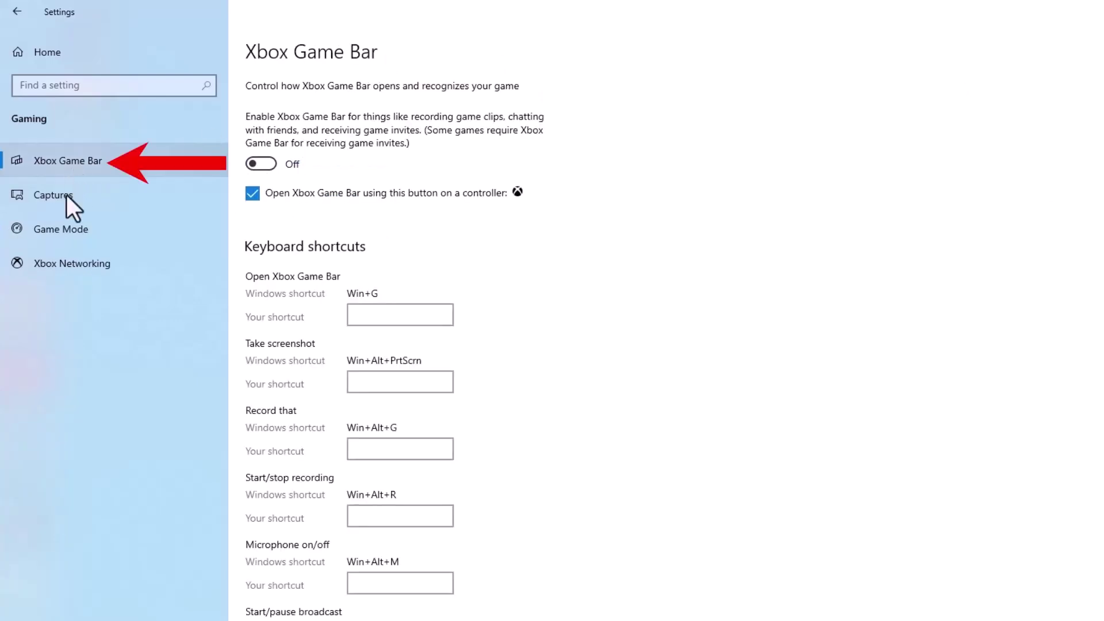
click(99, 229)
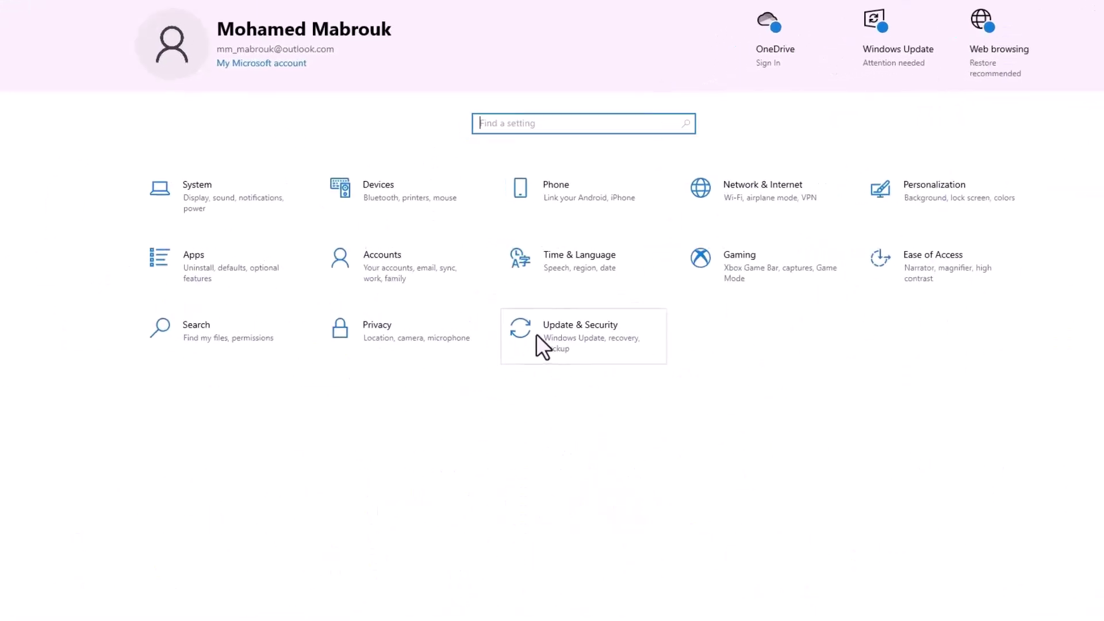
Step: Open the Delivery Optimization settings from the advanced options of Windows Update
click(532, 328)
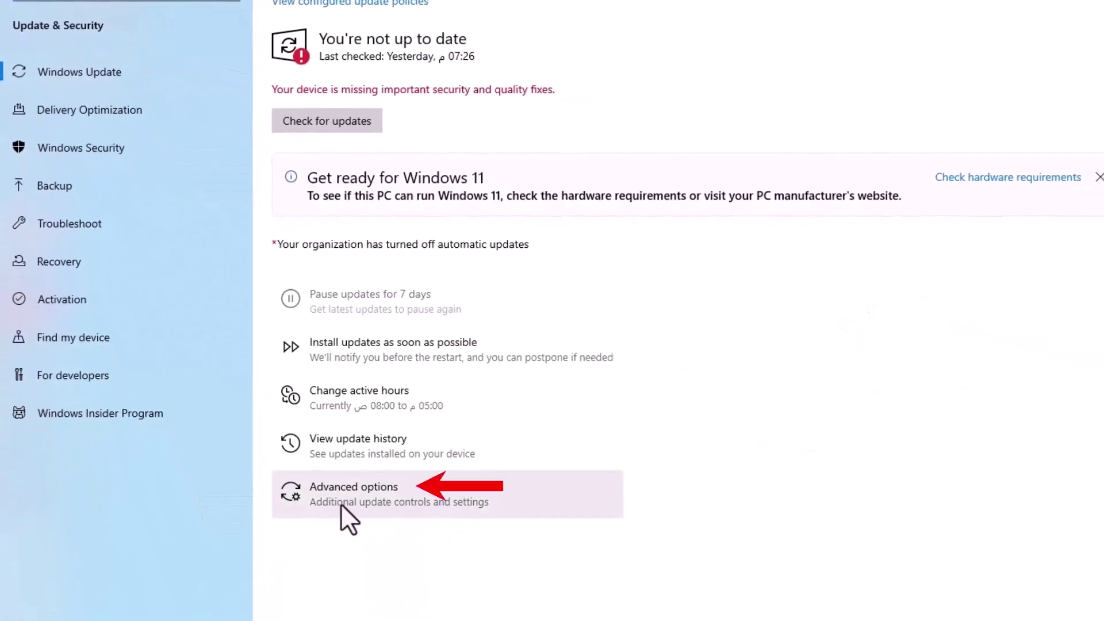
click(384, 504)
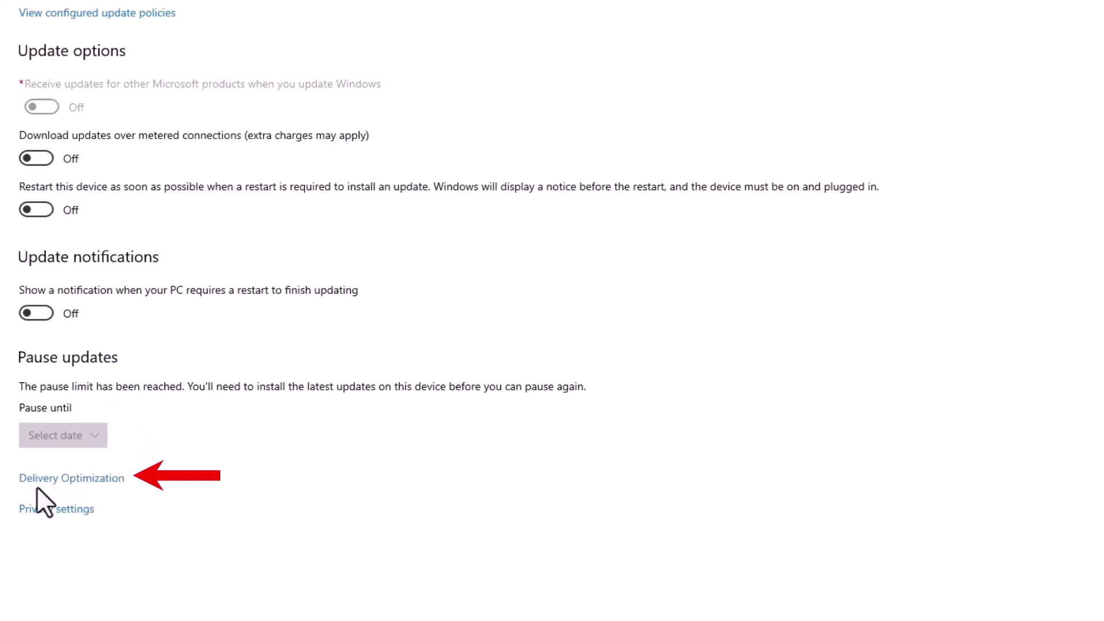
click(115, 481)
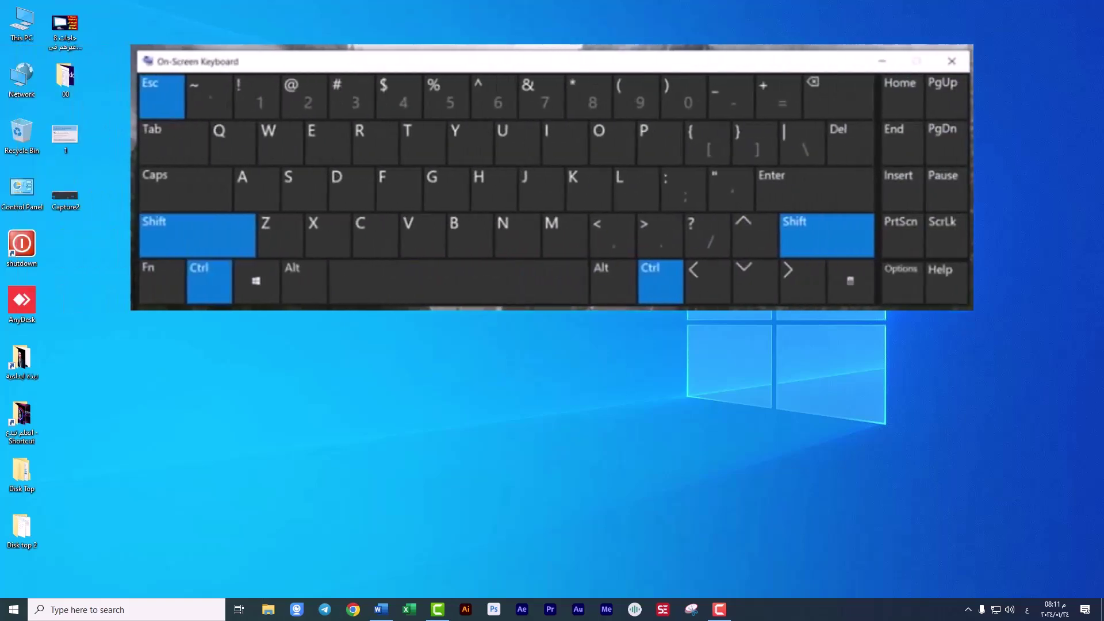
Step: Open Task Manager, look through its performance and app history, and display the list of startup programs
key(ctrl+shift+Escape)
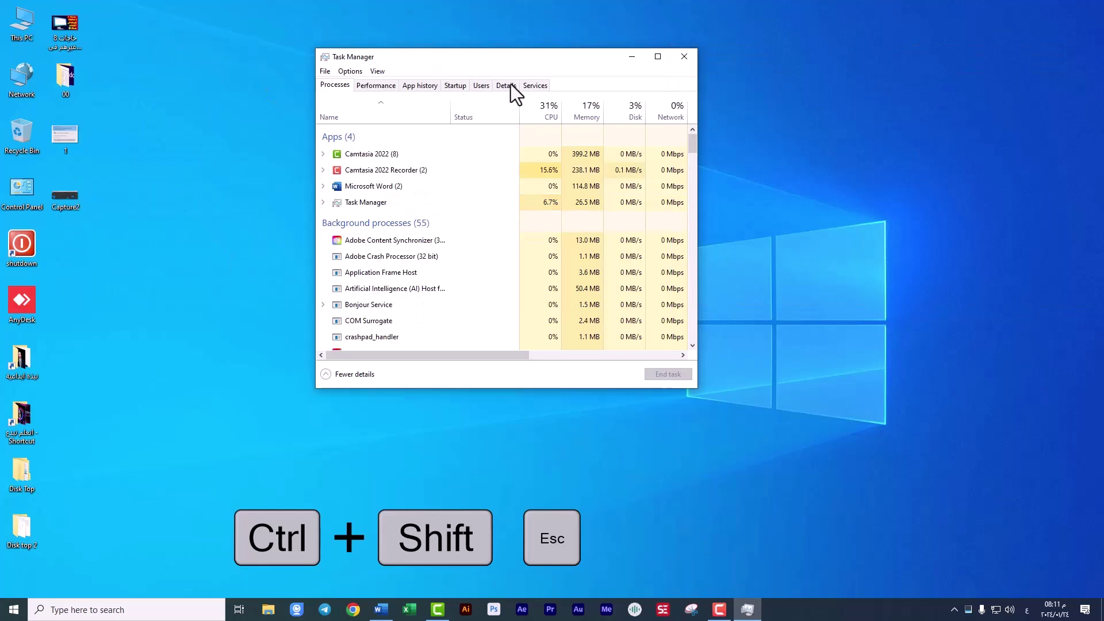
click(657, 57)
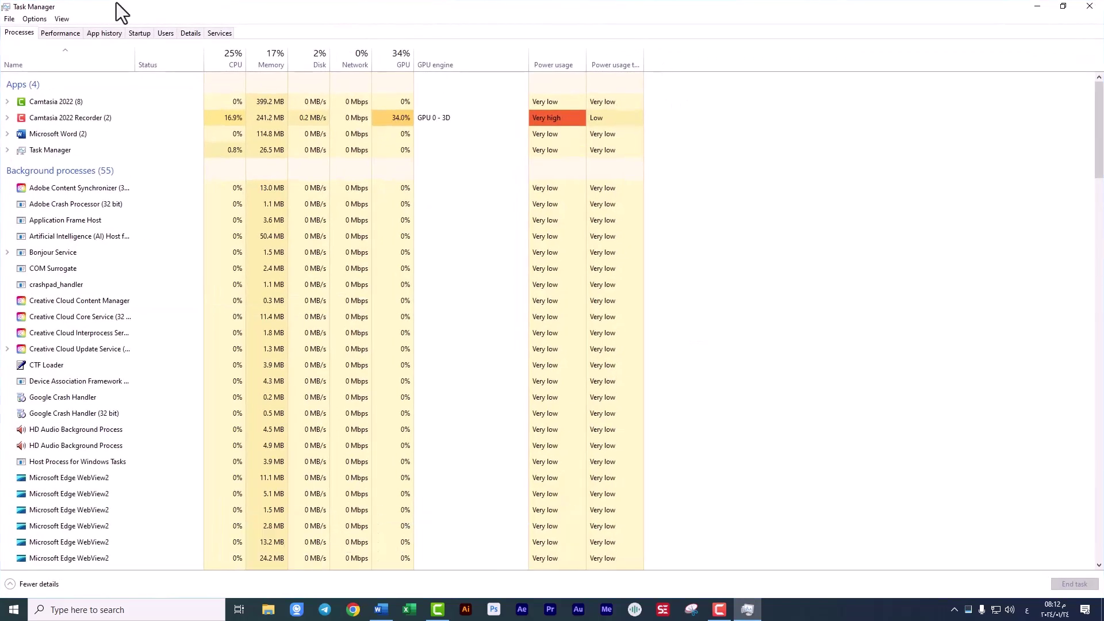
click(1062, 7)
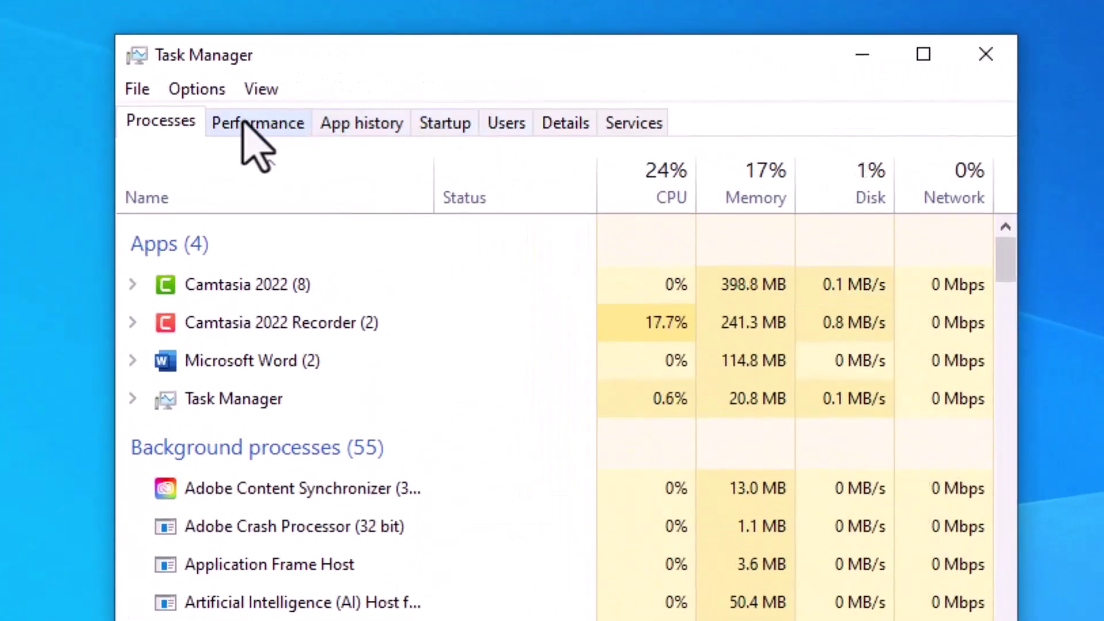
click(273, 125)
click(368, 124)
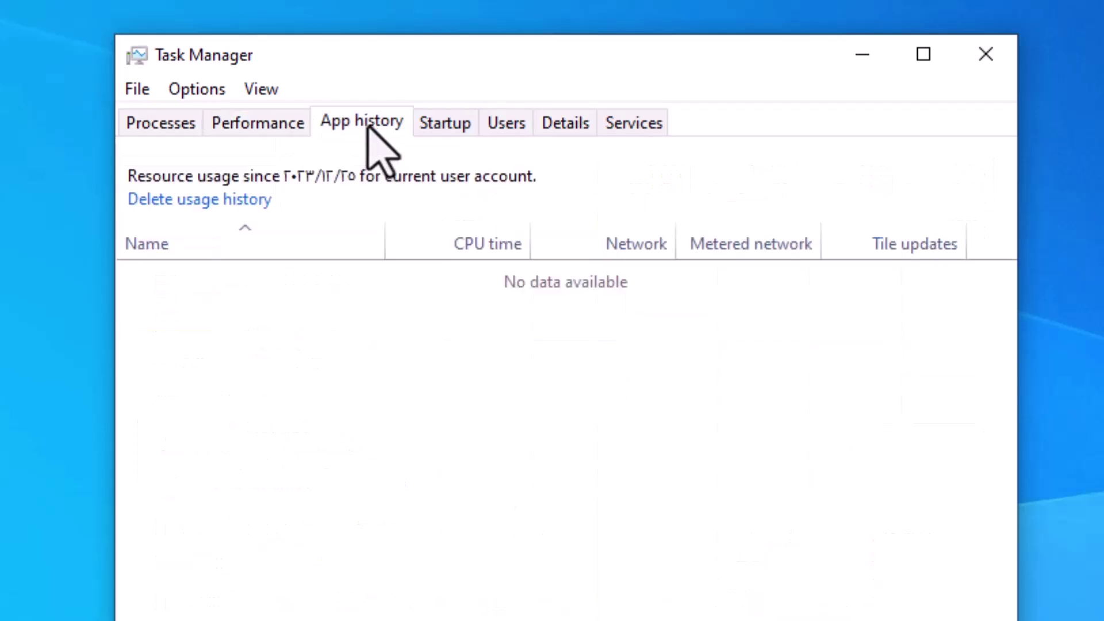
click(454, 127)
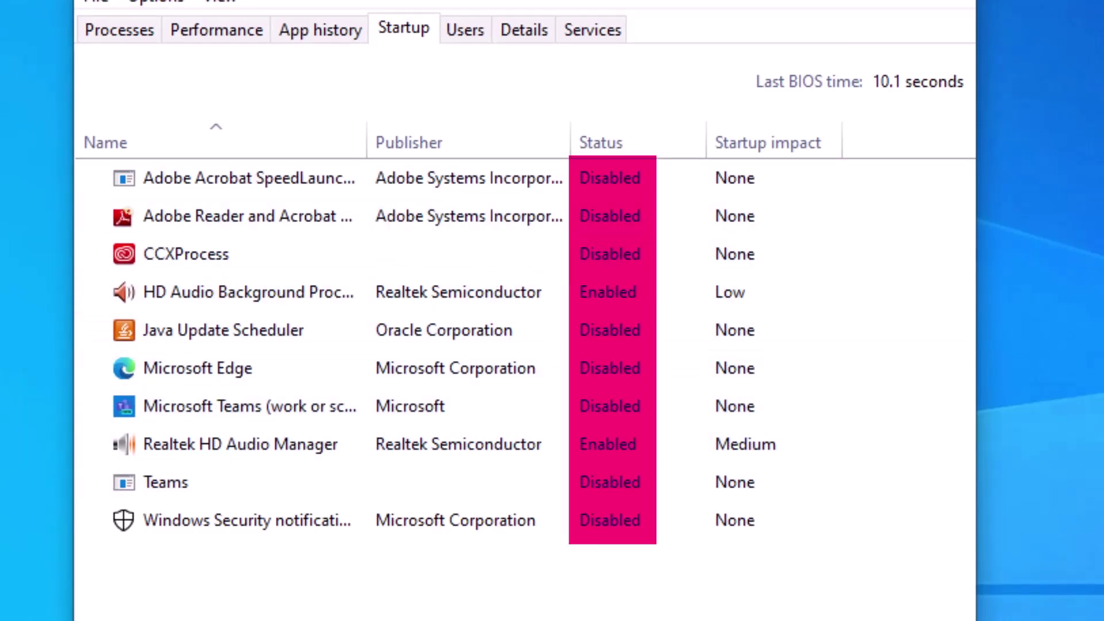
Step: Enable CCXProcess as a startup program, disable it again, and close Task Manager
right_click(612, 253)
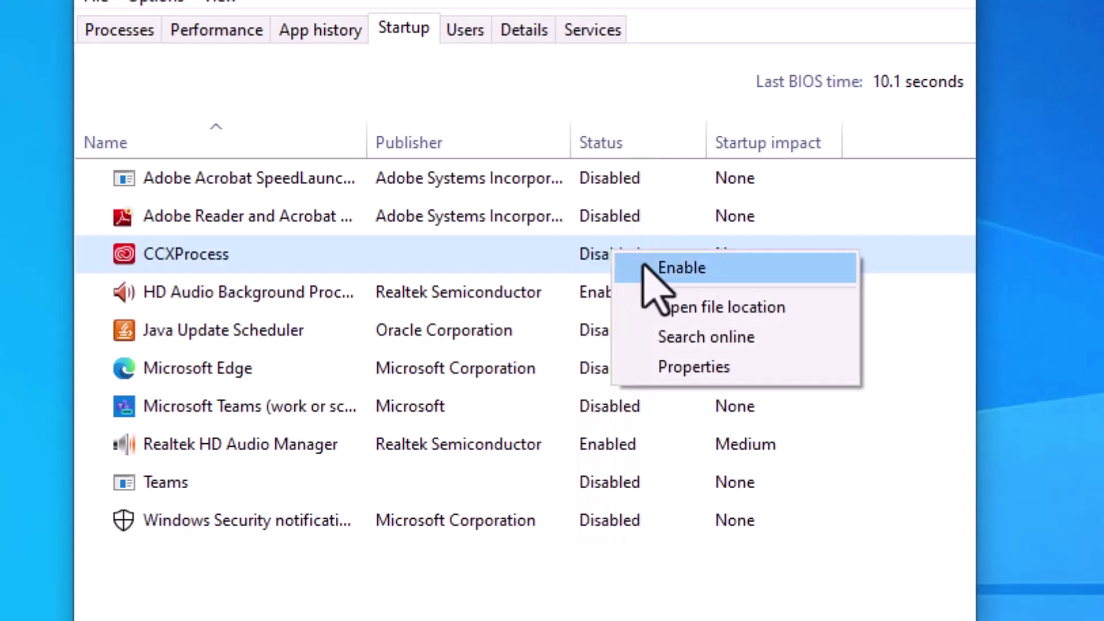
click(699, 272)
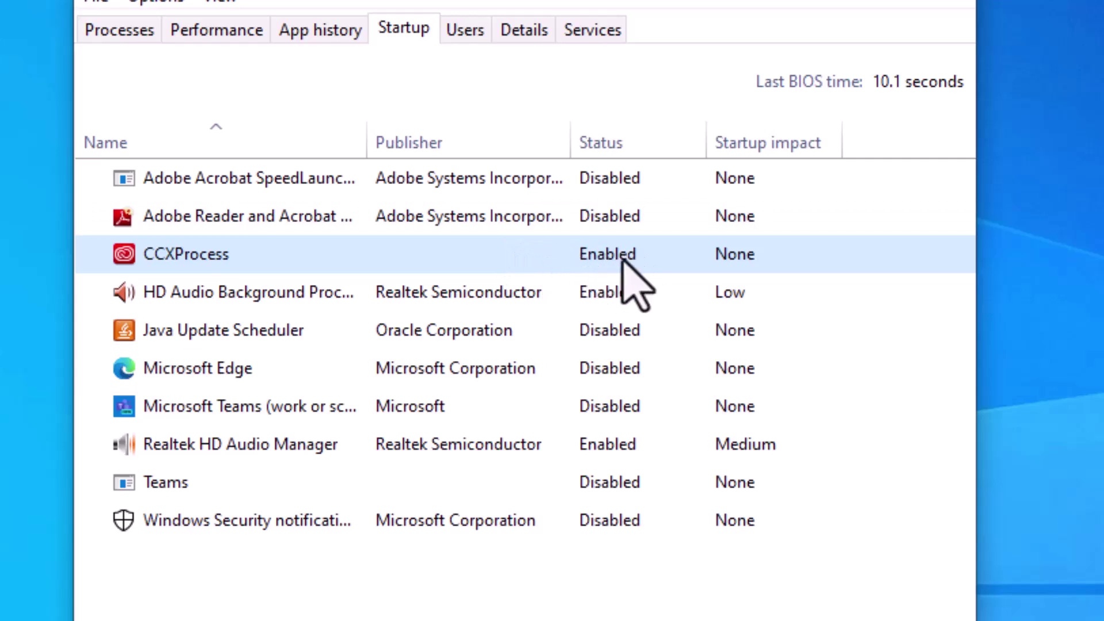
right_click(607, 255)
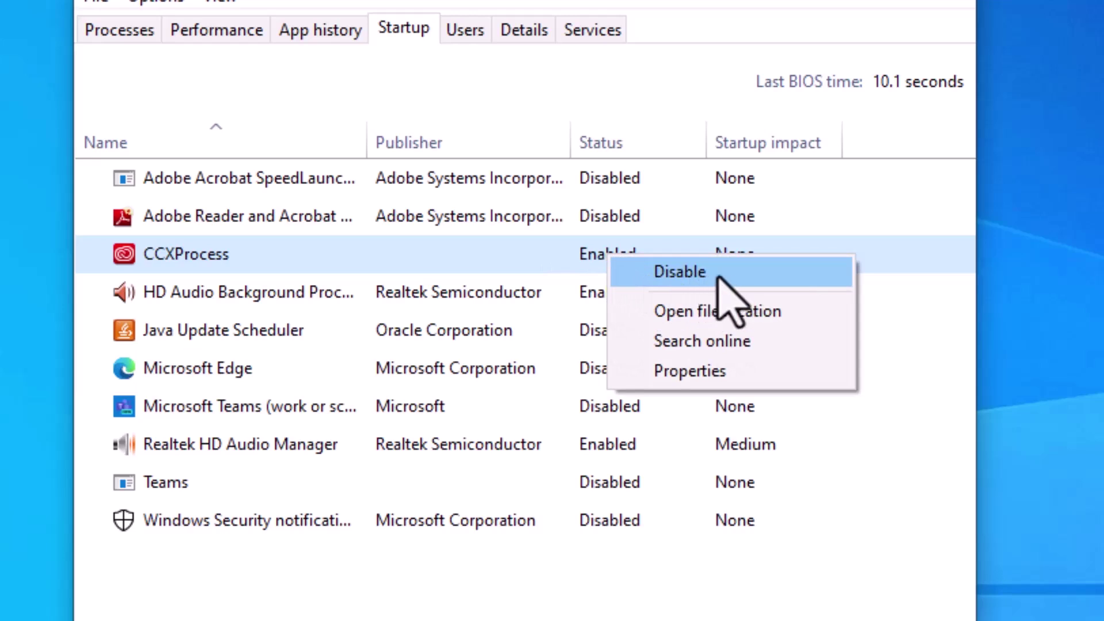
click(699, 274)
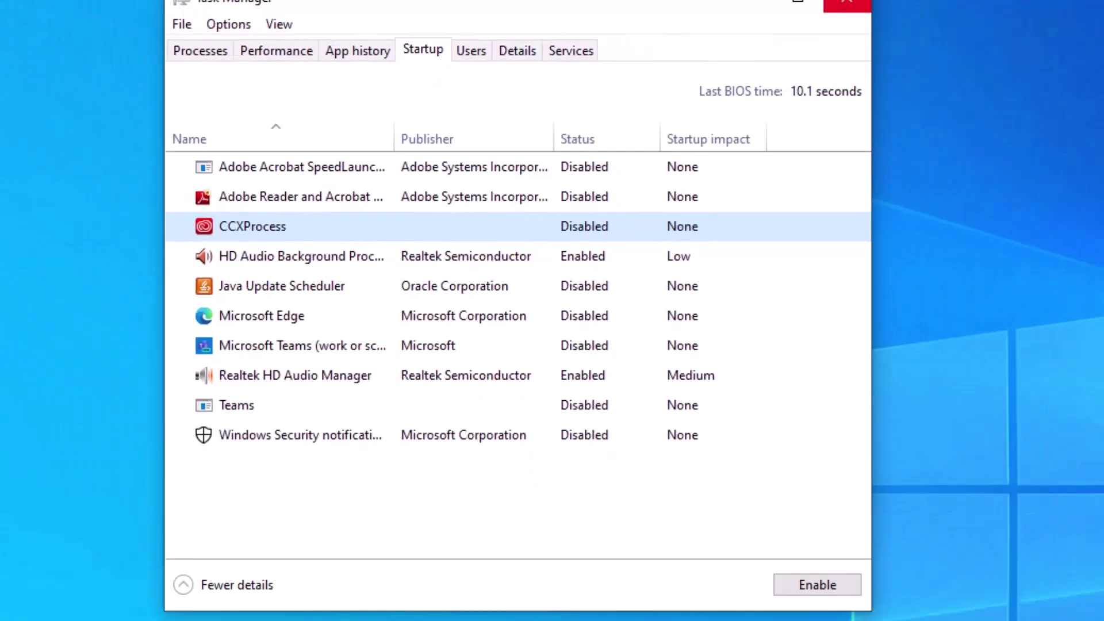
click(848, 3)
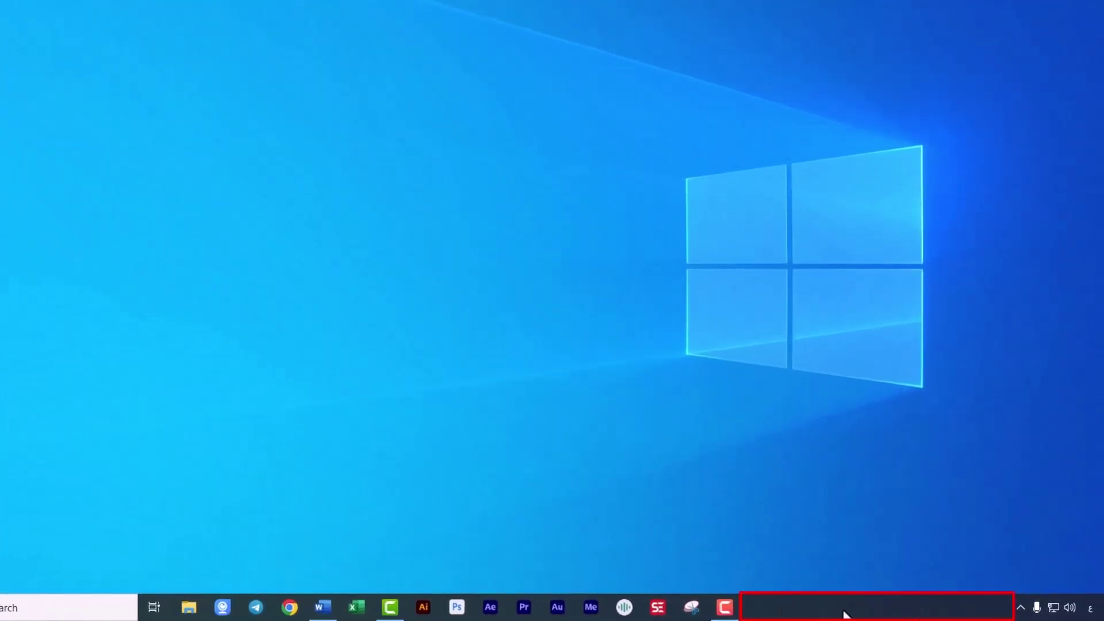
Step: Reopen Task Manager from the taskbar and display the list of startup programs
right_click(870, 612)
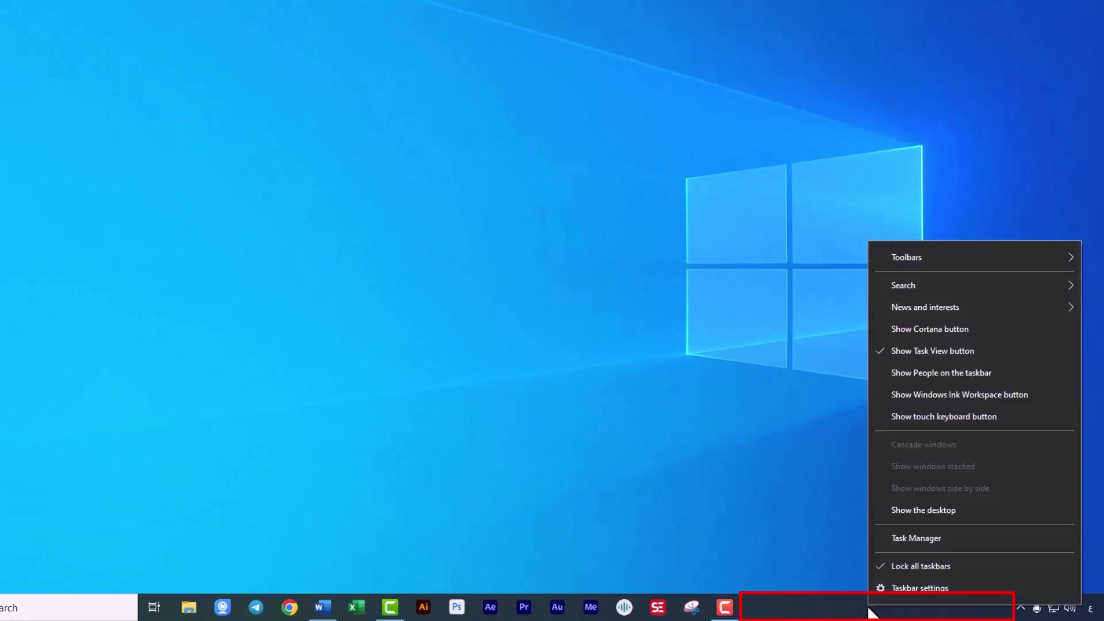
click(884, 538)
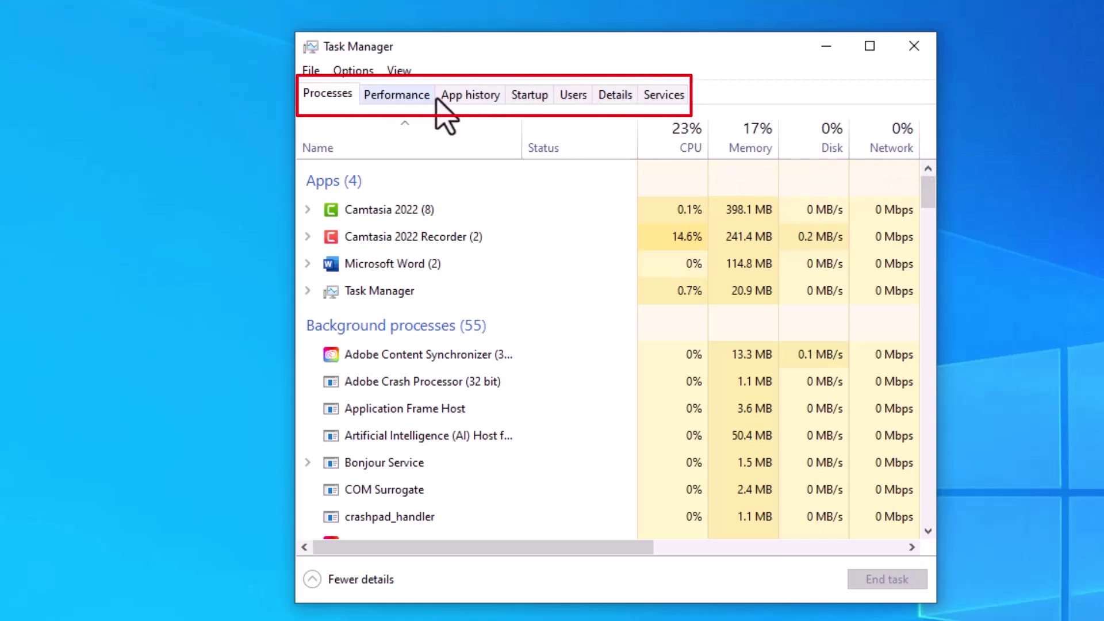
click(530, 97)
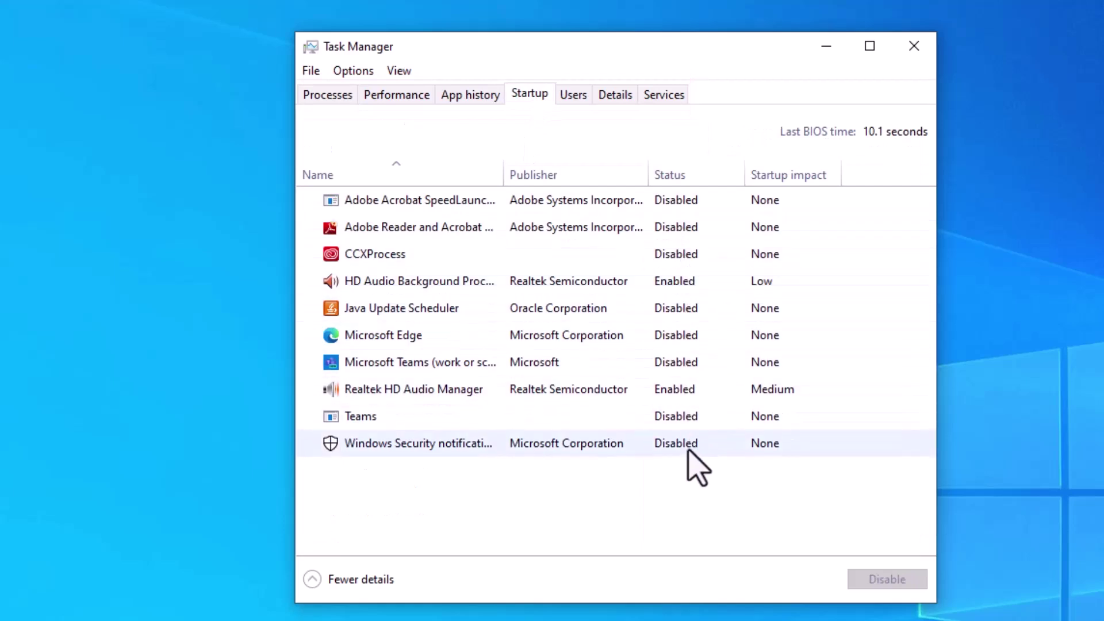
right_click(683, 418)
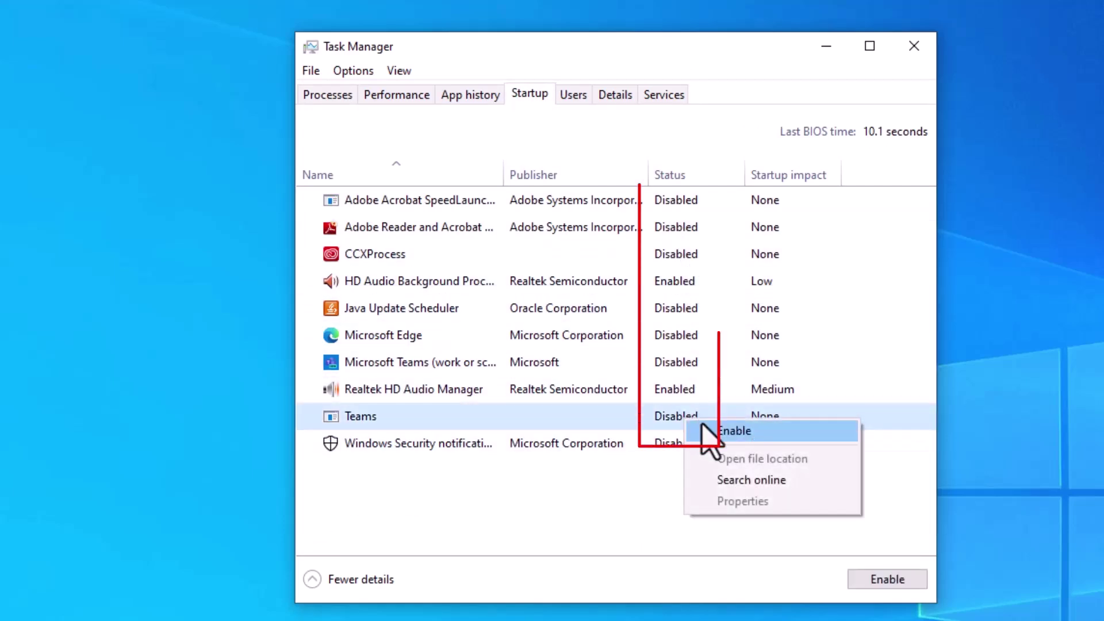
click(592, 490)
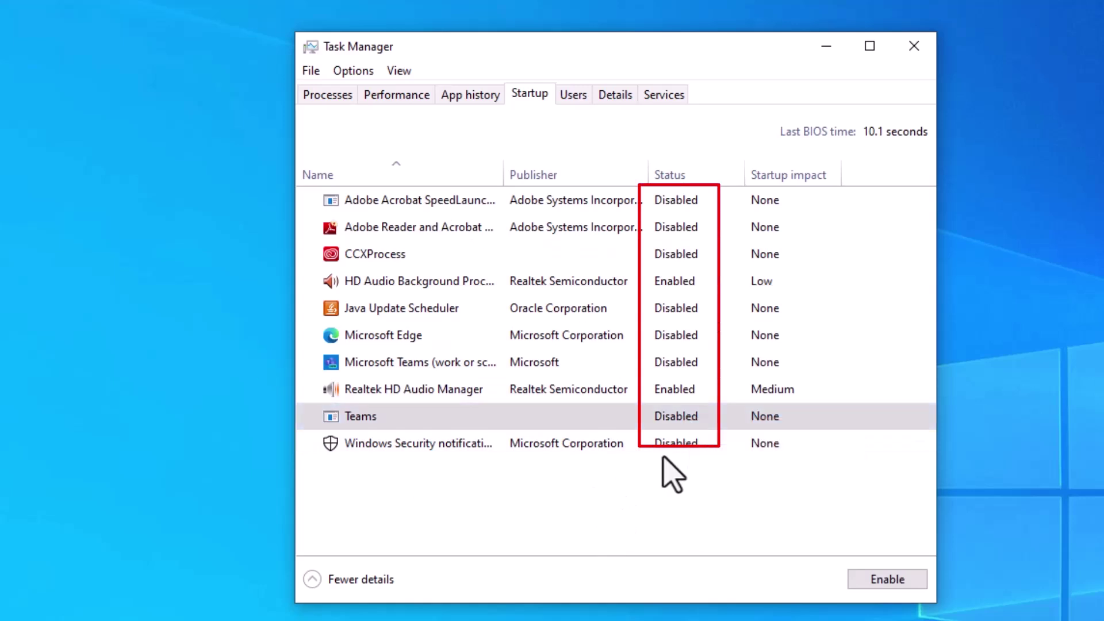
right_click(679, 423)
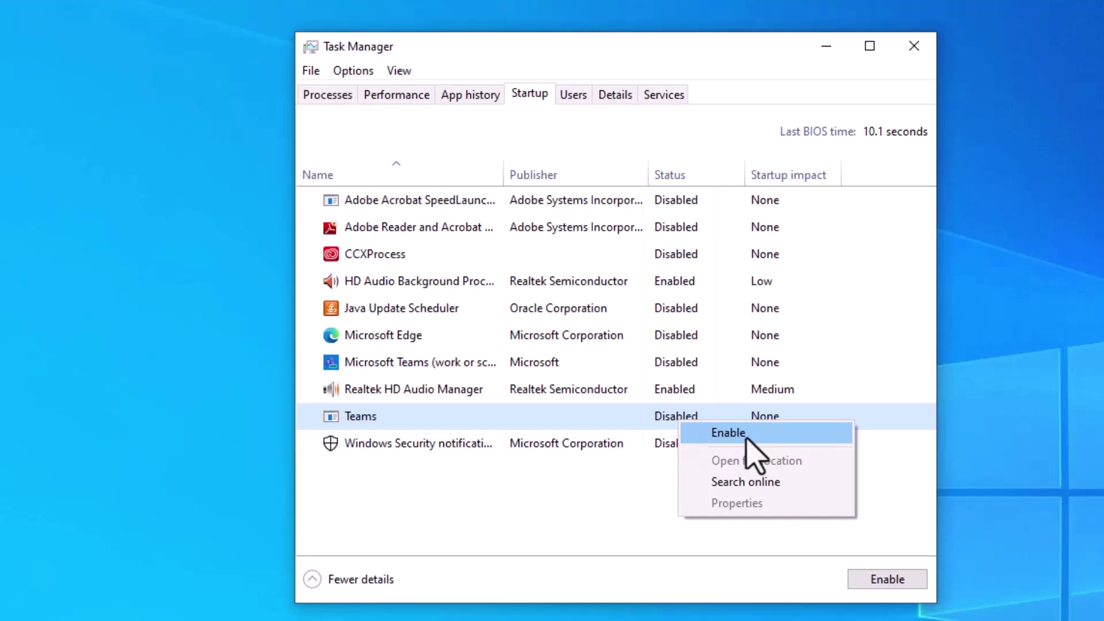
click(619, 498)
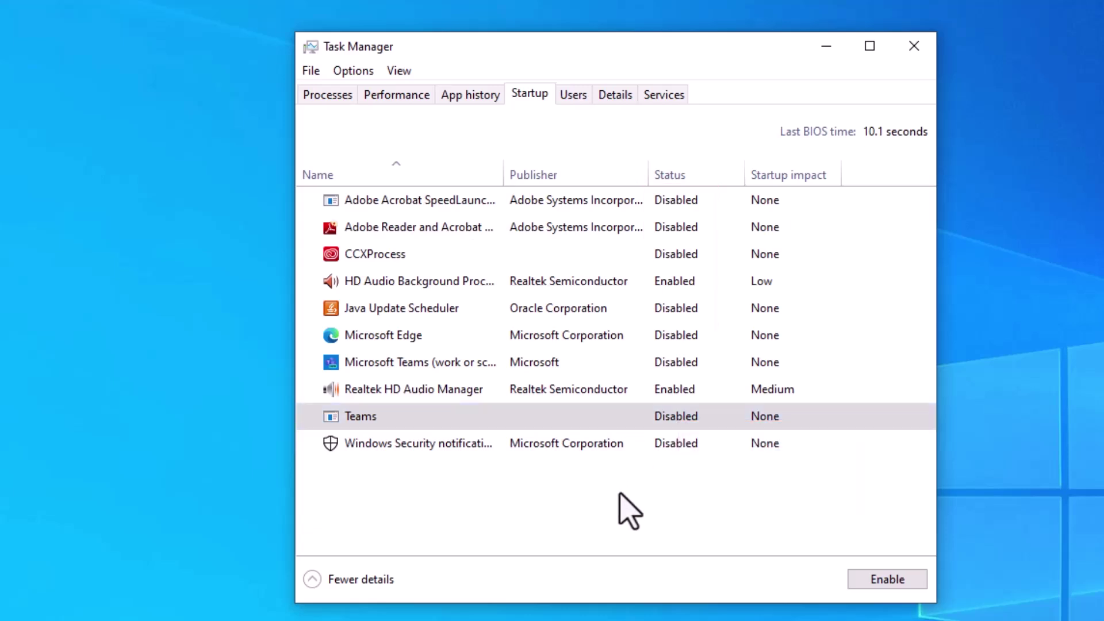
right_click(667, 419)
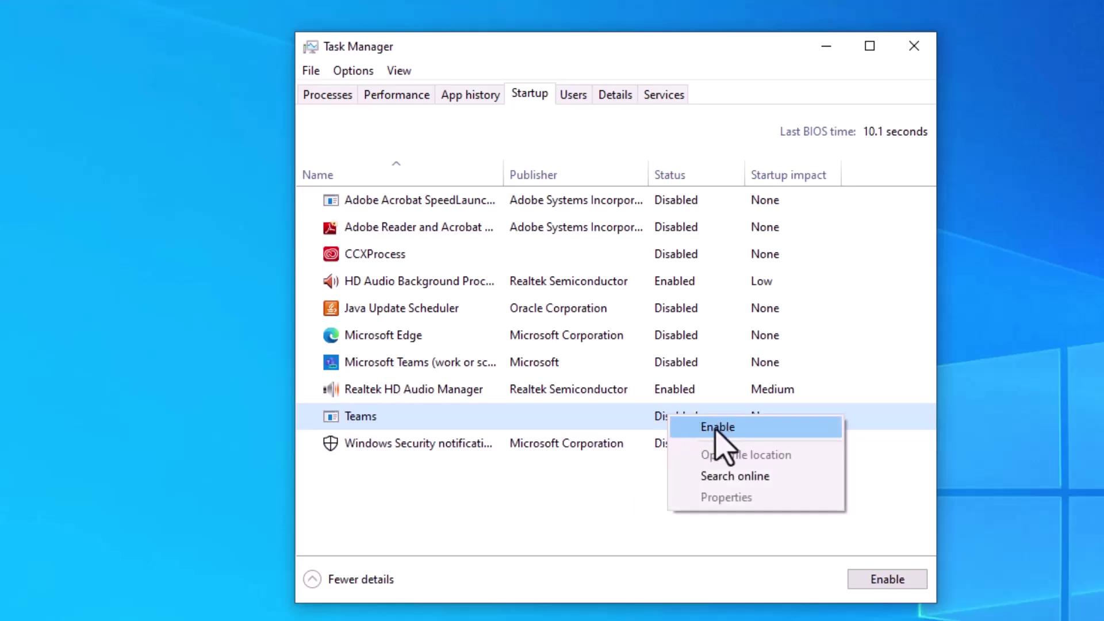
click(574, 506)
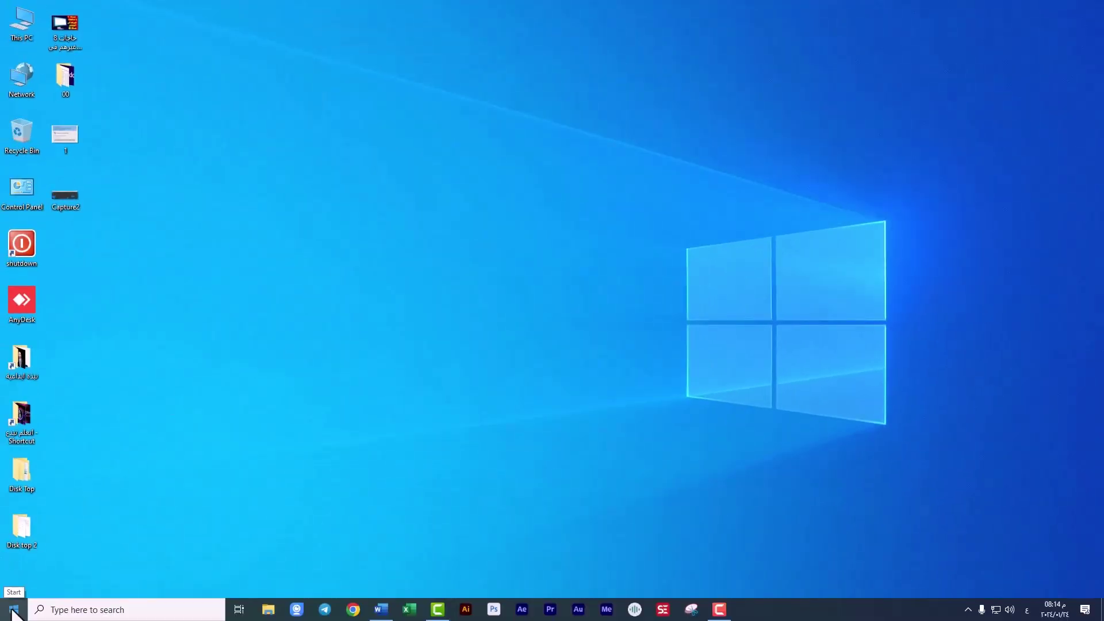
Step: Open the Startup page of the Apps settings and switch off Adobe Acrobat SpeedLauncher
click(13, 609)
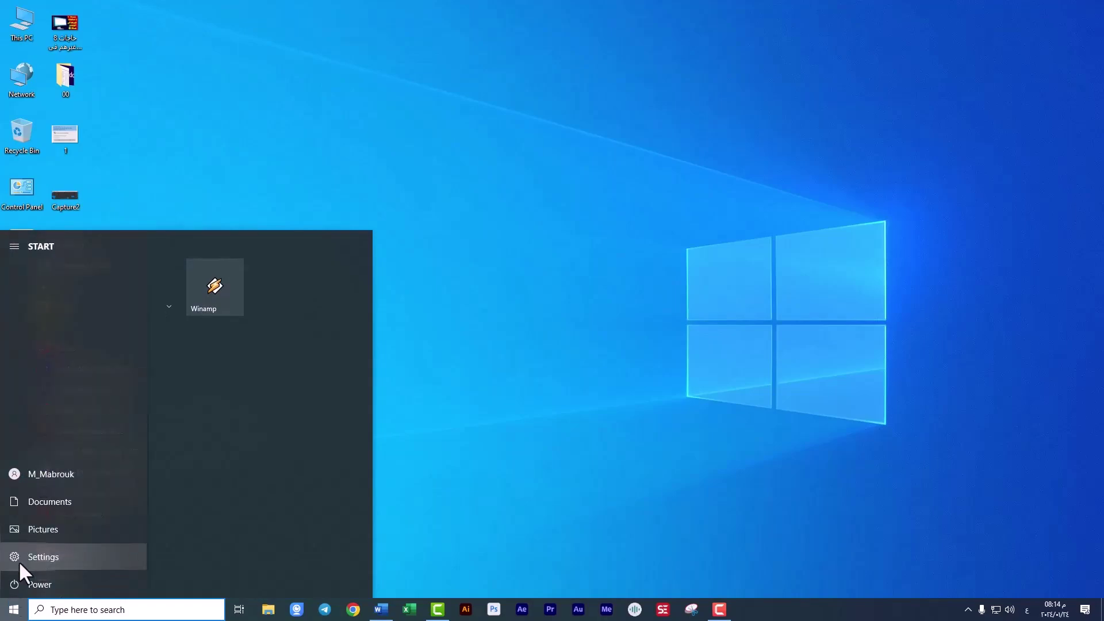
click(26, 558)
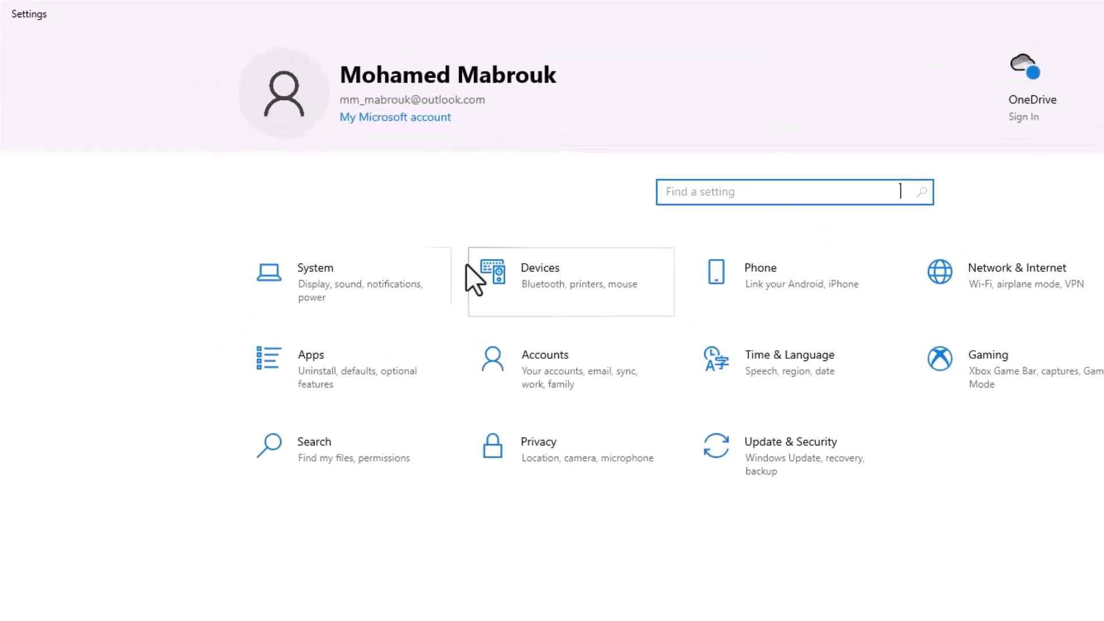
click(371, 368)
click(185, 94)
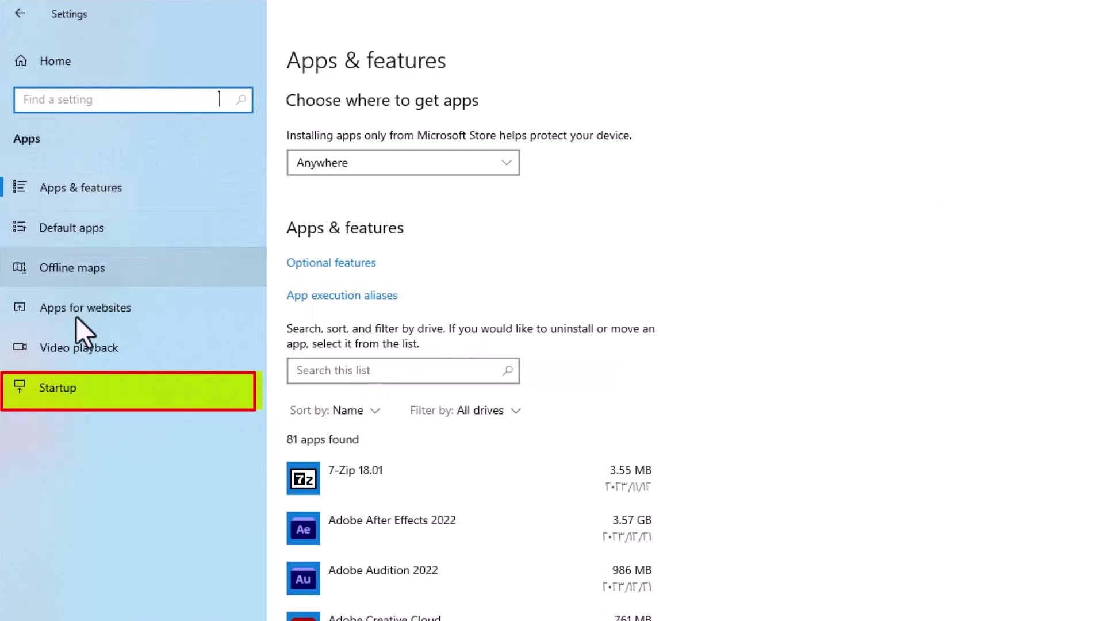
click(77, 392)
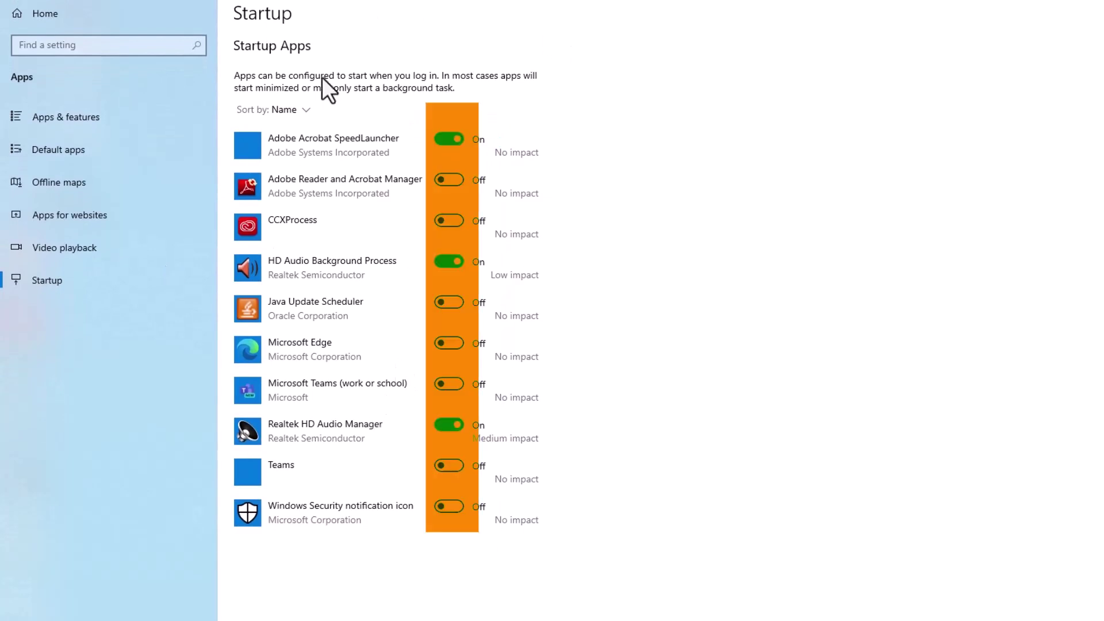
click(456, 138)
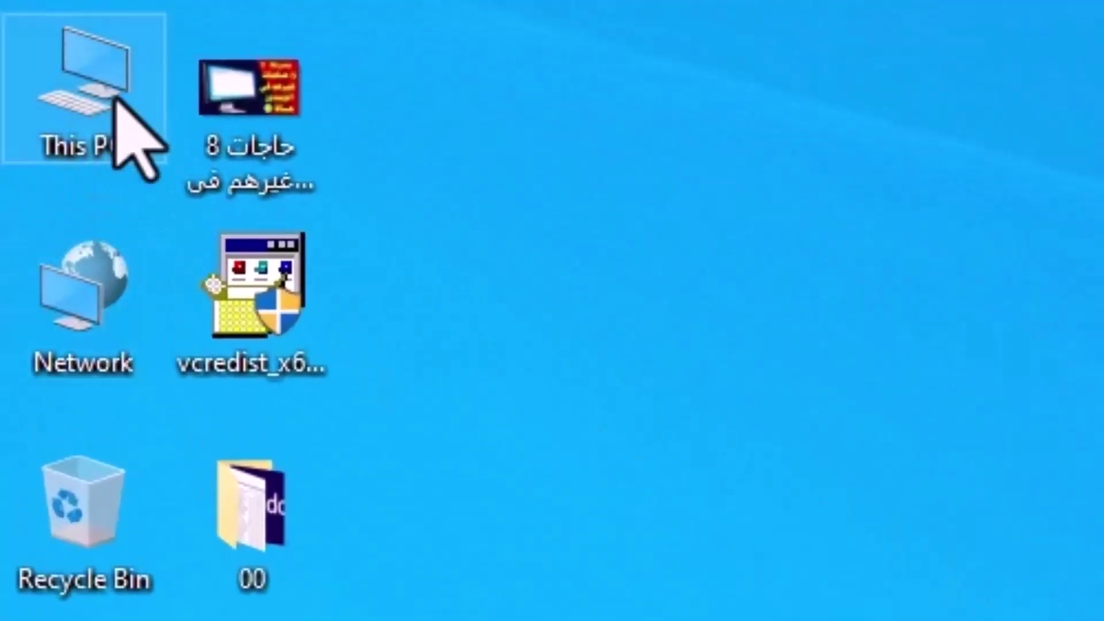
Step: Open the properties of This PC and display the System Protection settings
right_click(75, 99)
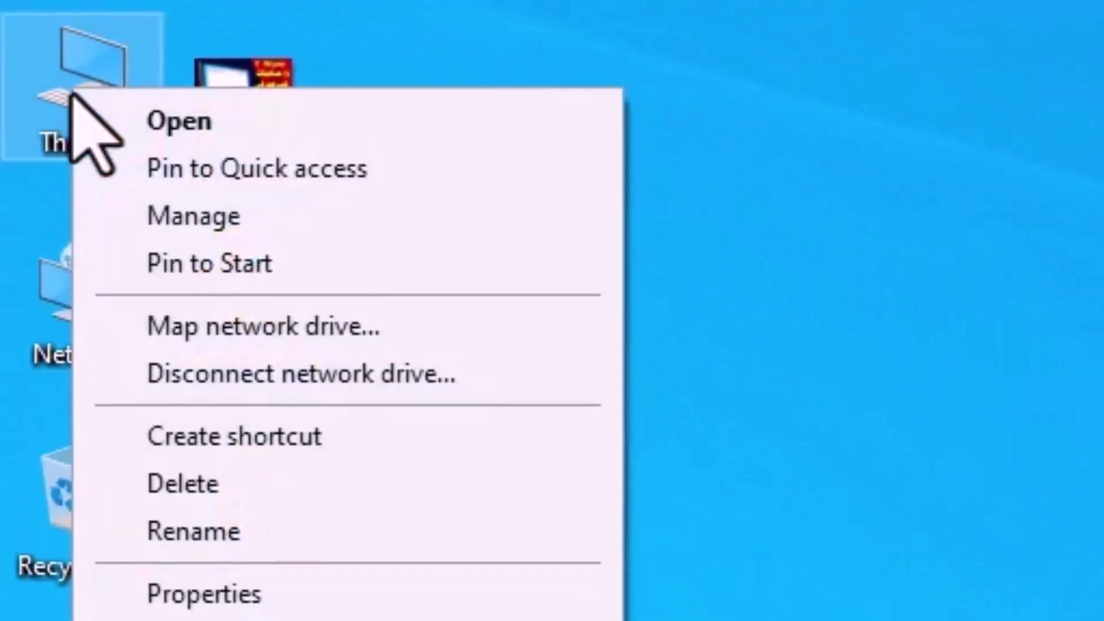
click(250, 515)
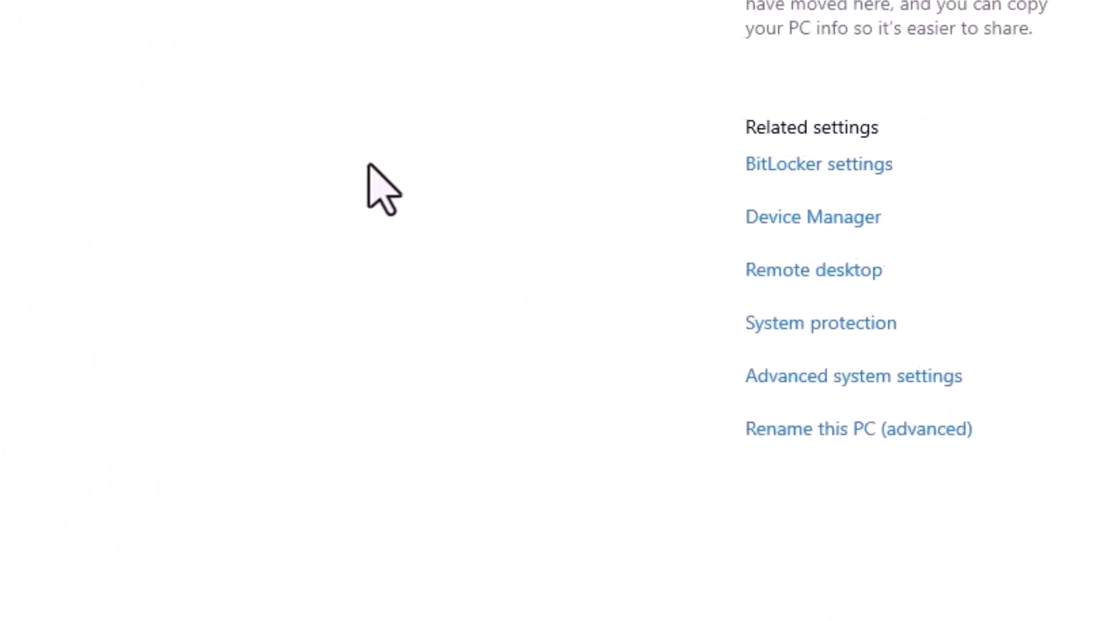
click(799, 332)
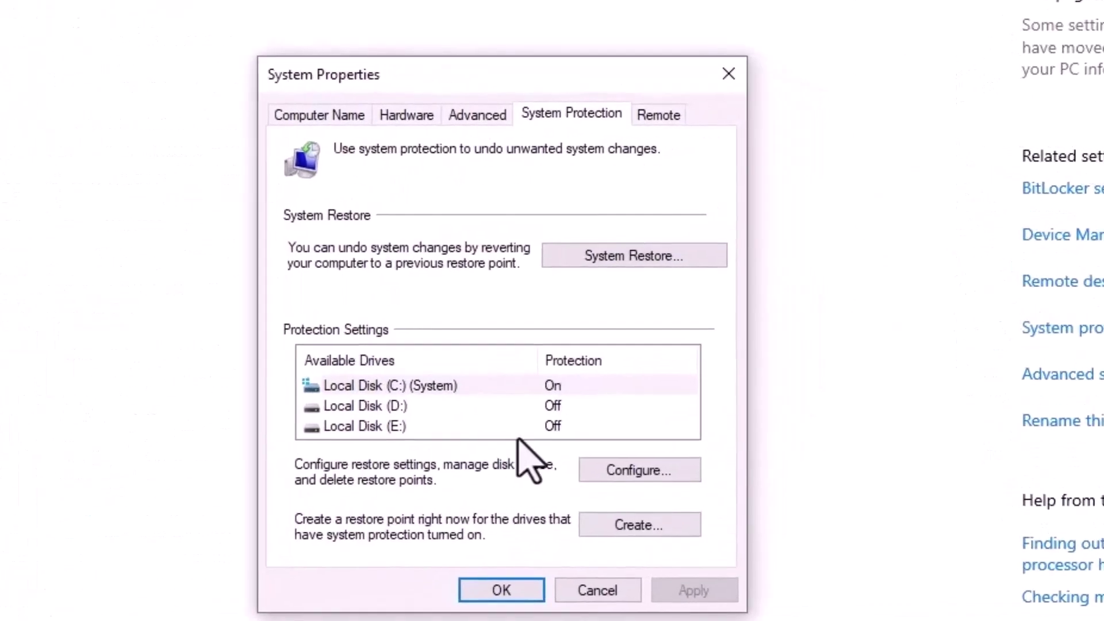
Step: Turn on system protection for Local Disk (C:) and set its maximum disk space usage to 5%
click(427, 385)
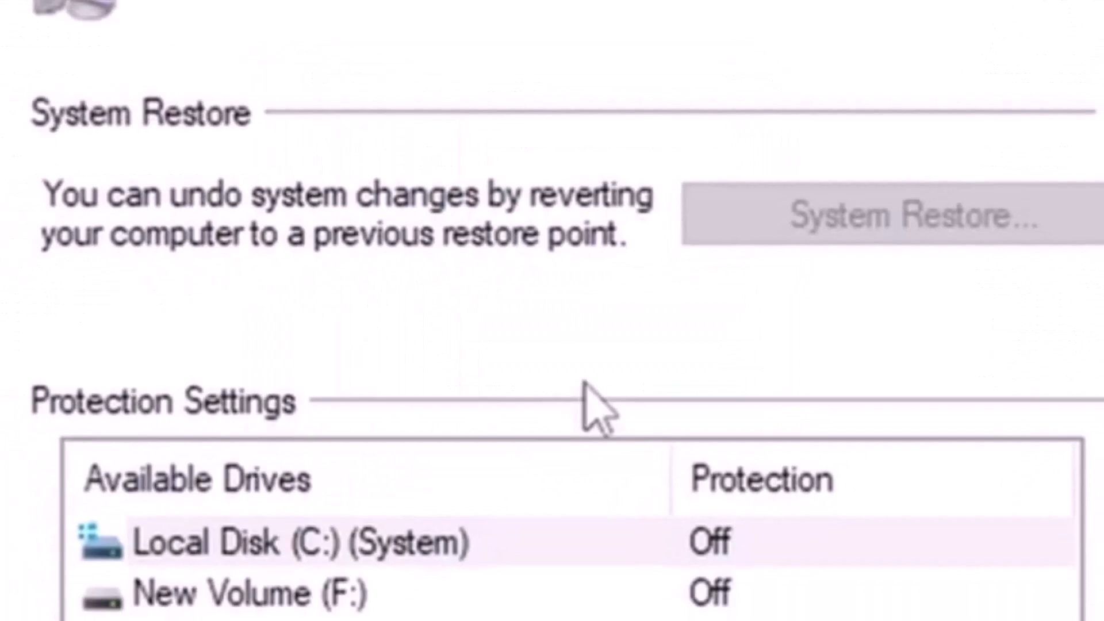
click(247, 552)
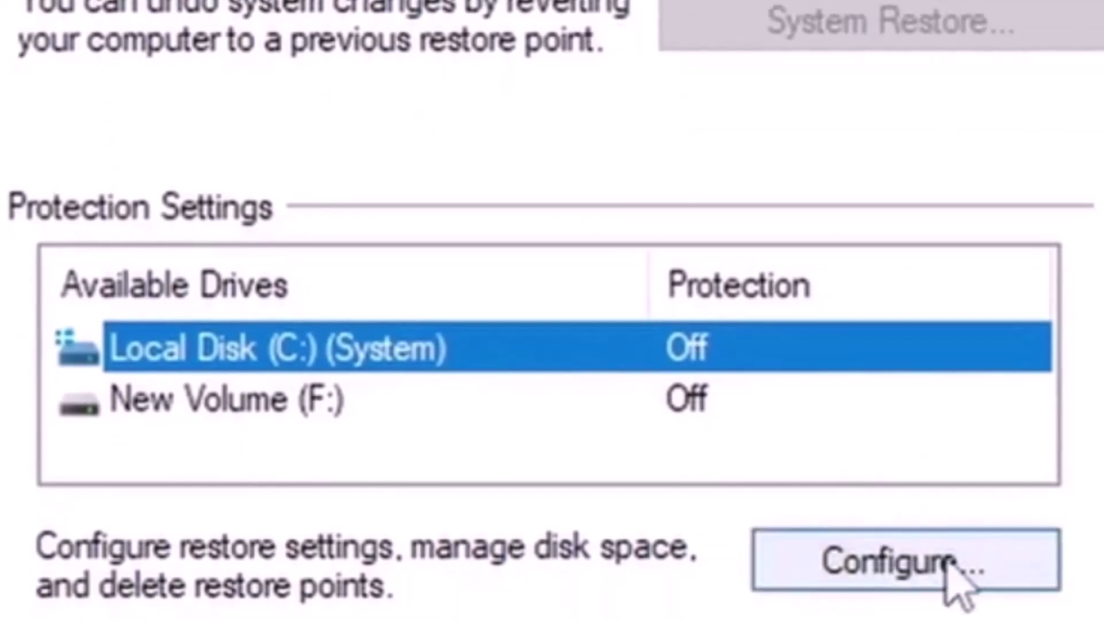
click(955, 569)
click(138, 214)
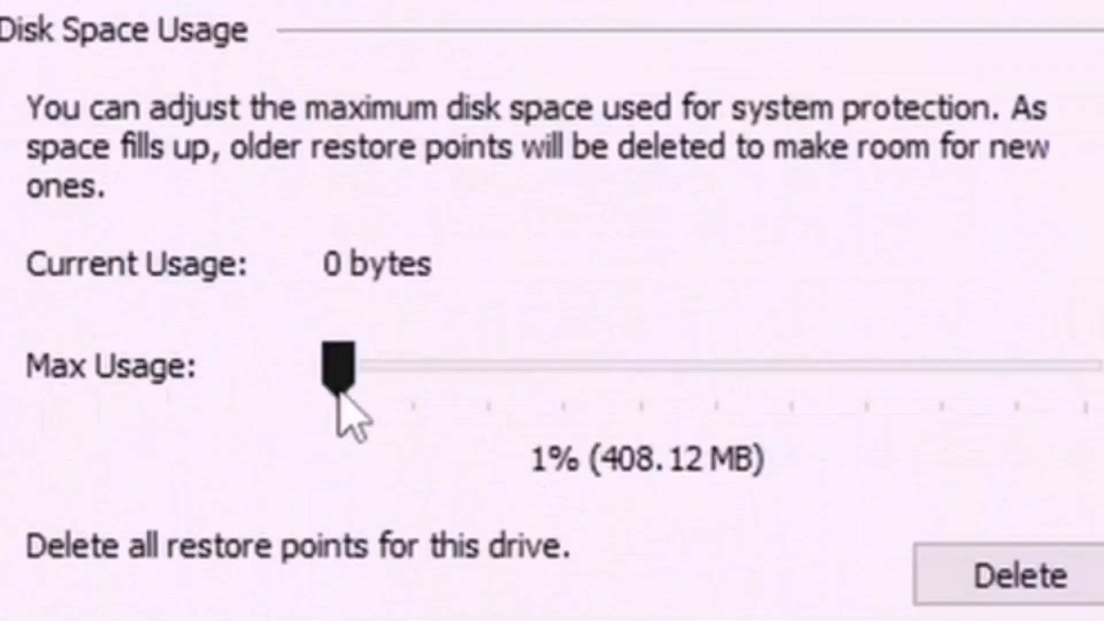
drag(338, 393, 374, 373)
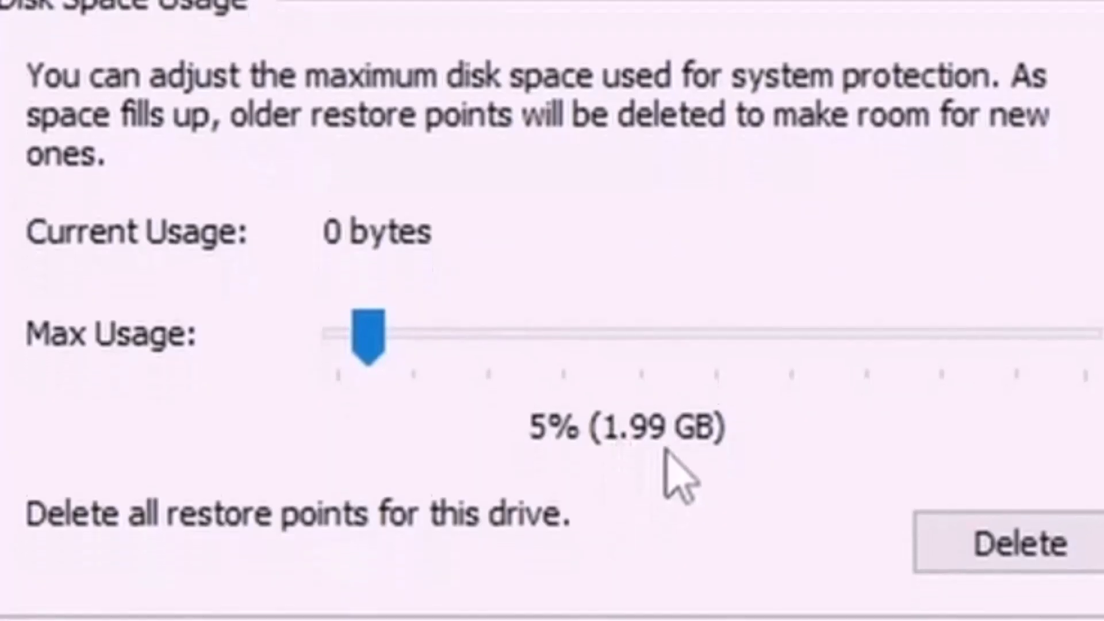
Step: Create a restore point with the description "aaaaaaaa" and dismiss the completion notice
click(1012, 587)
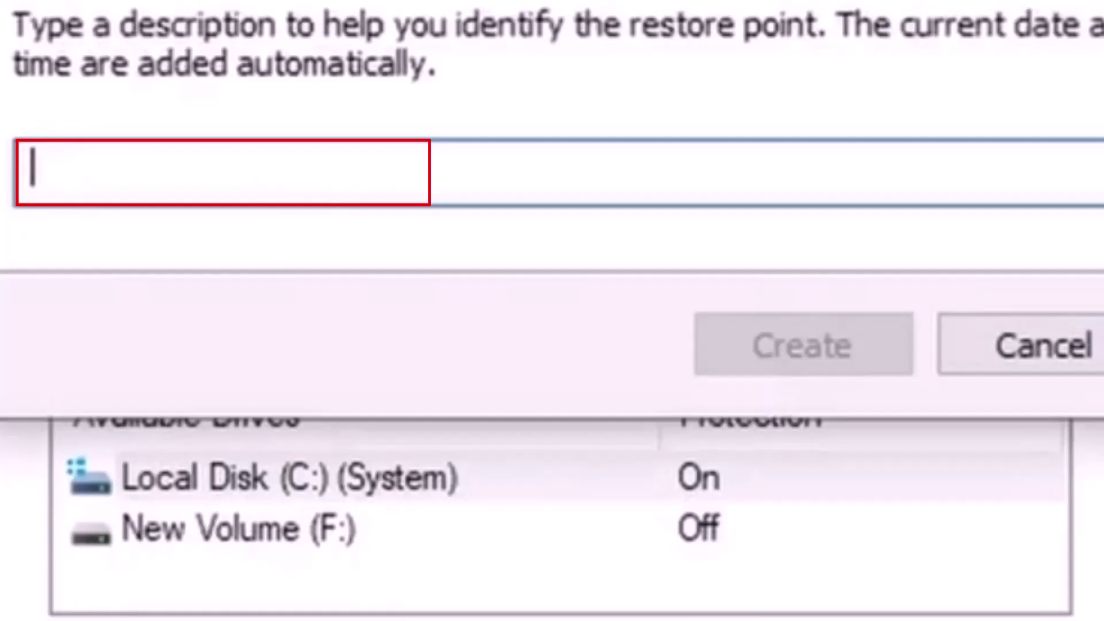
text(aaaaaaaa)
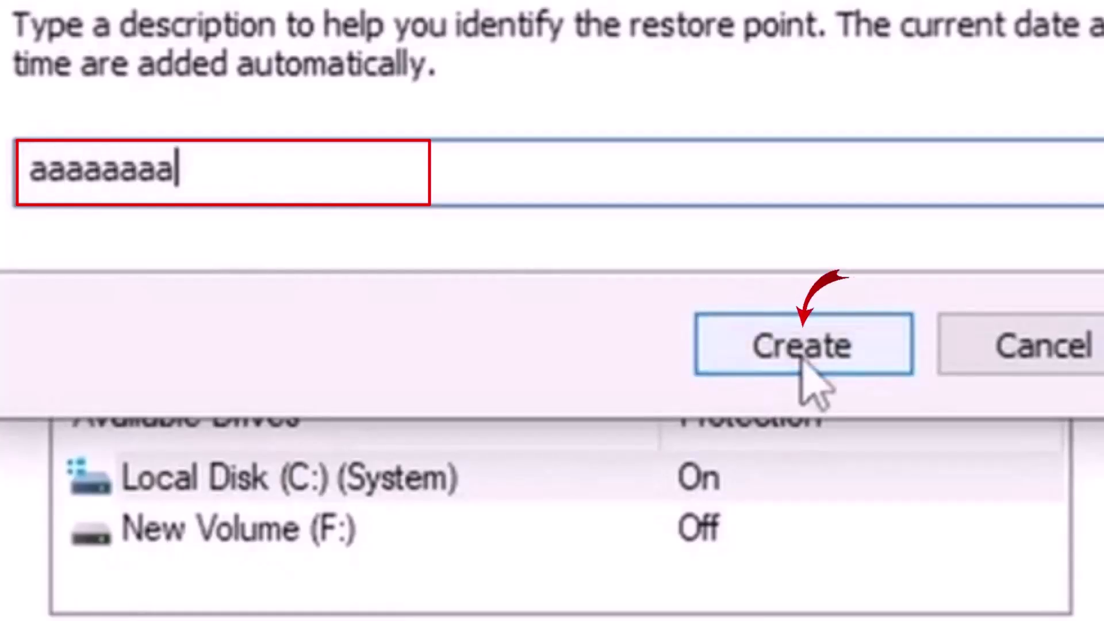
click(803, 360)
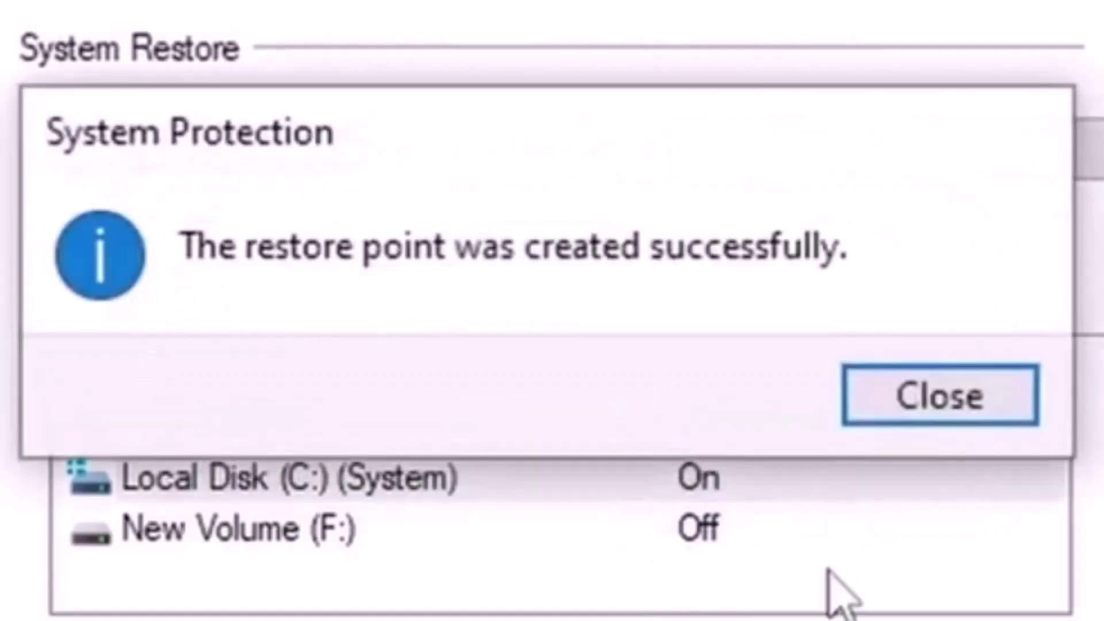
click(938, 397)
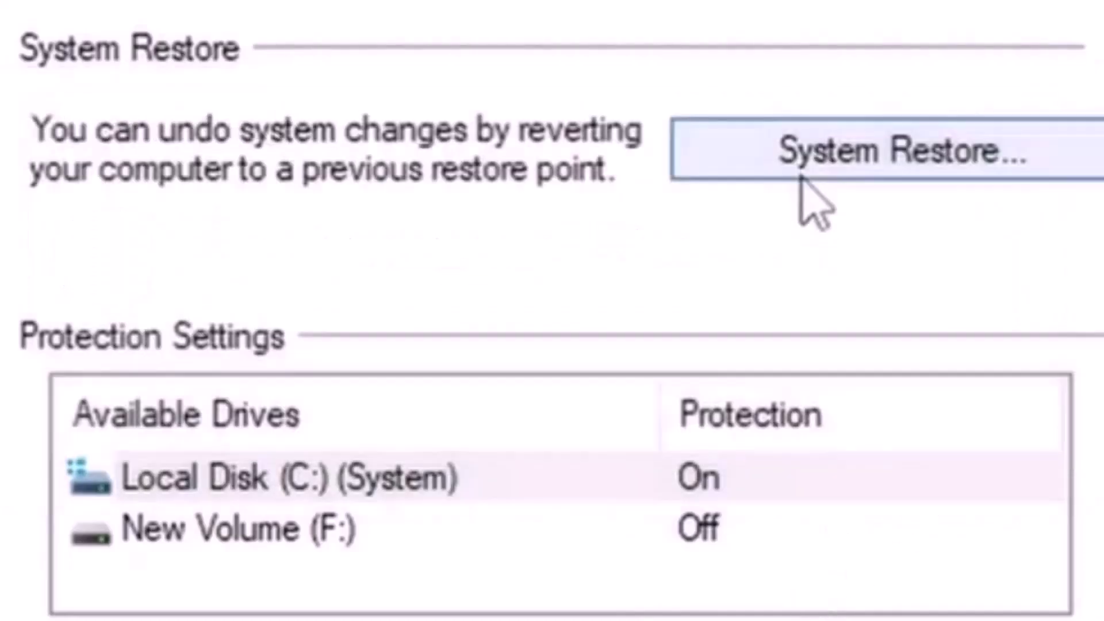
Step: Start System Restore, select a restore point, and proceed through the wizard
click(920, 164)
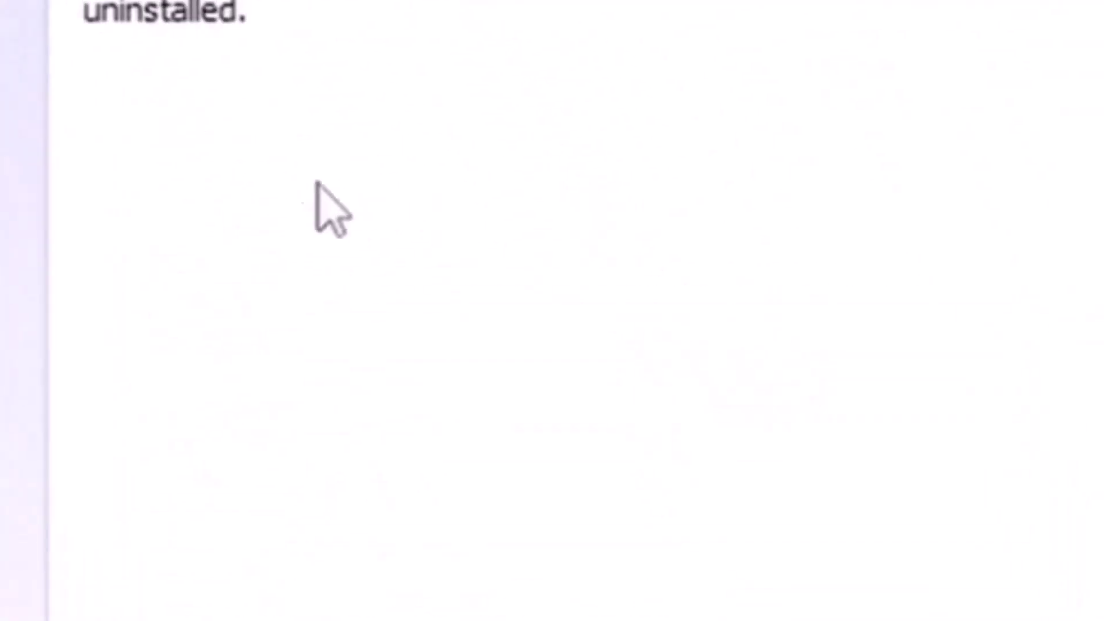
click(759, 598)
click(376, 244)
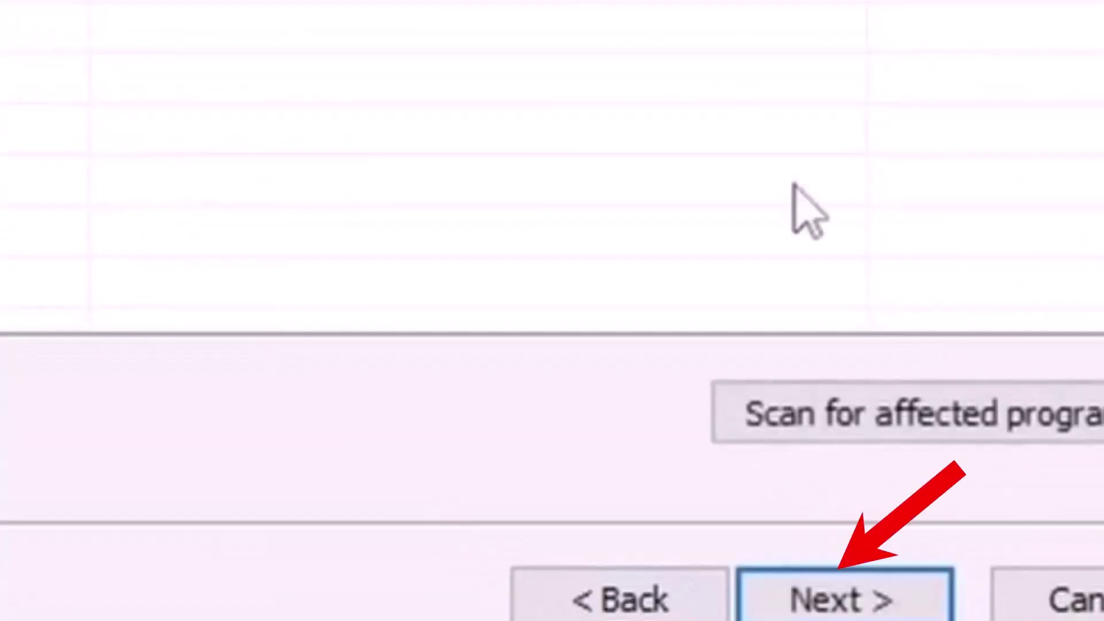
click(909, 587)
click(481, 218)
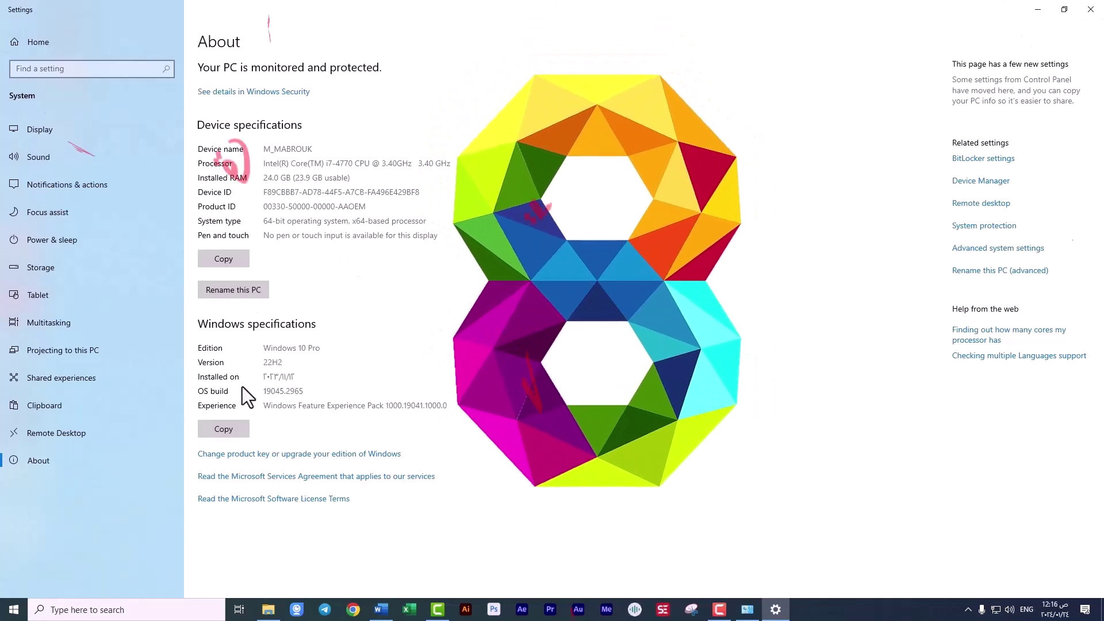
Step: Search Windows for "ser" and open the Services app
click(81, 610)
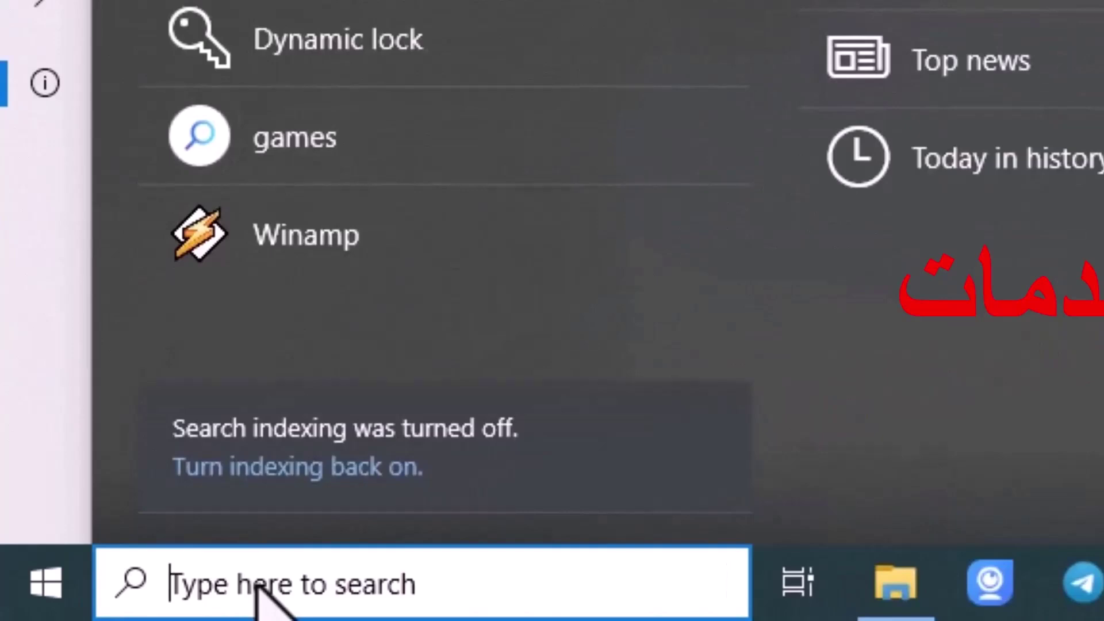
text(ser)
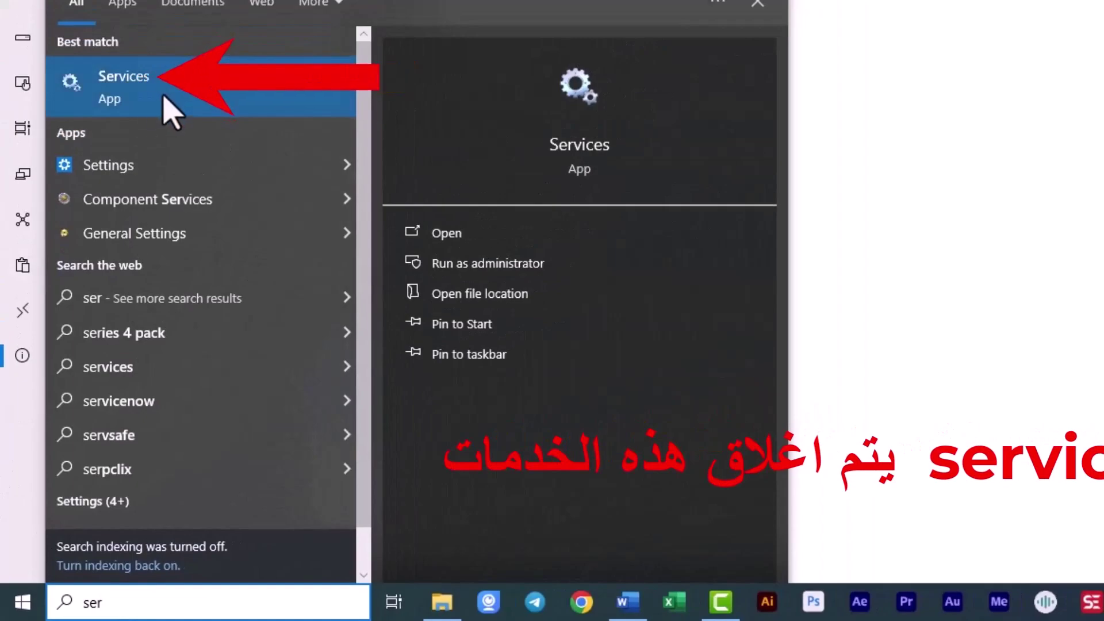
click(171, 109)
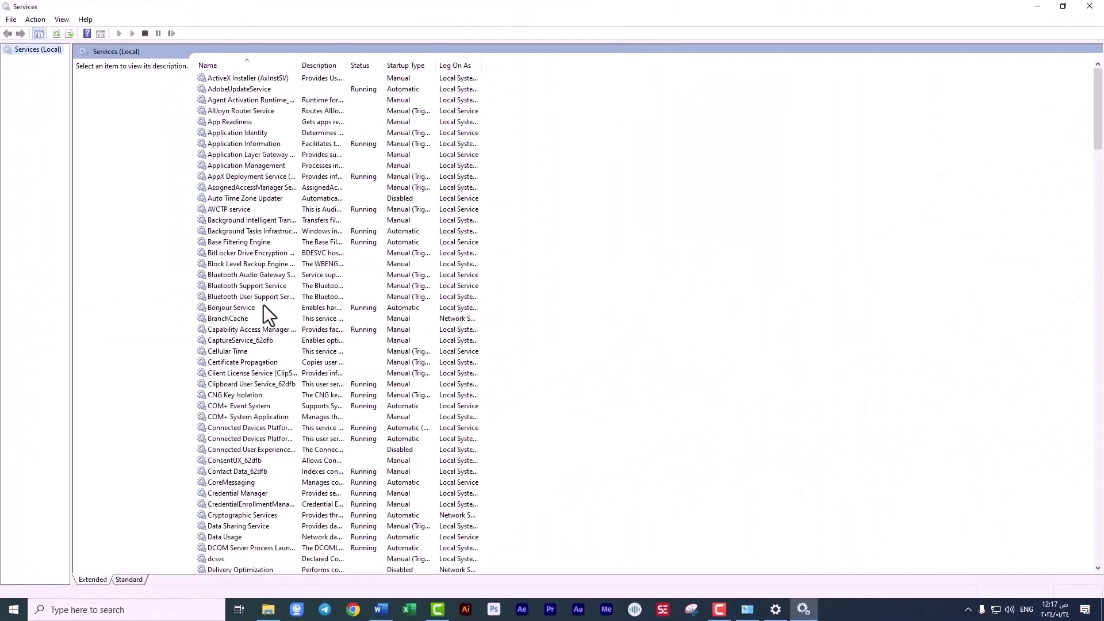
click(244, 308)
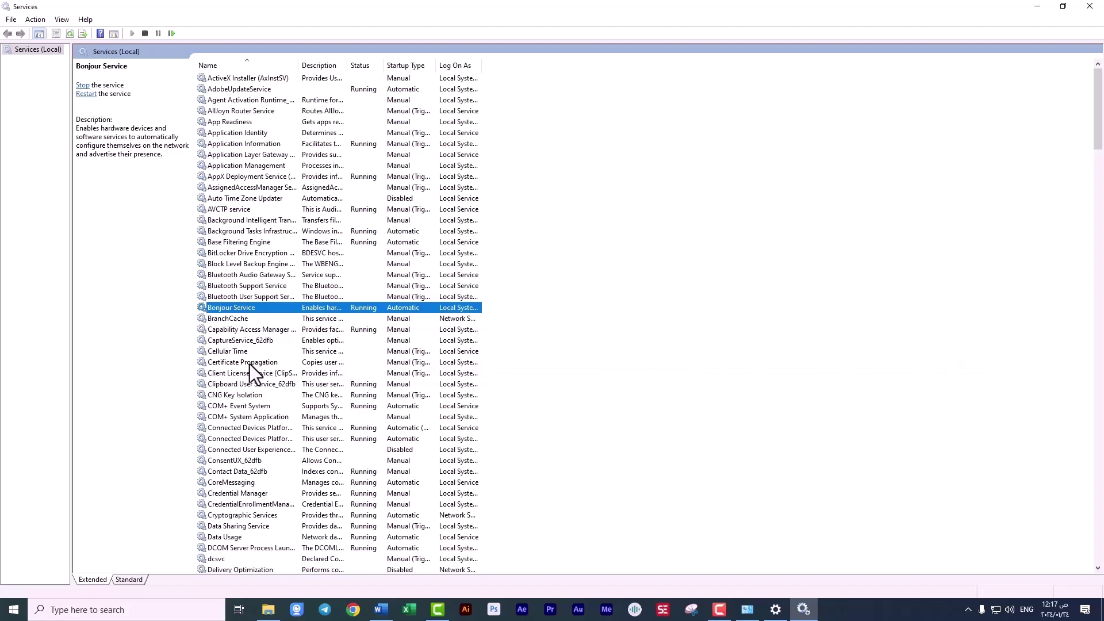
click(223, 354)
click(211, 277)
Step: Locate the Fax service in the list, set its startup type to Disabled, and apply the change
click(247, 220)
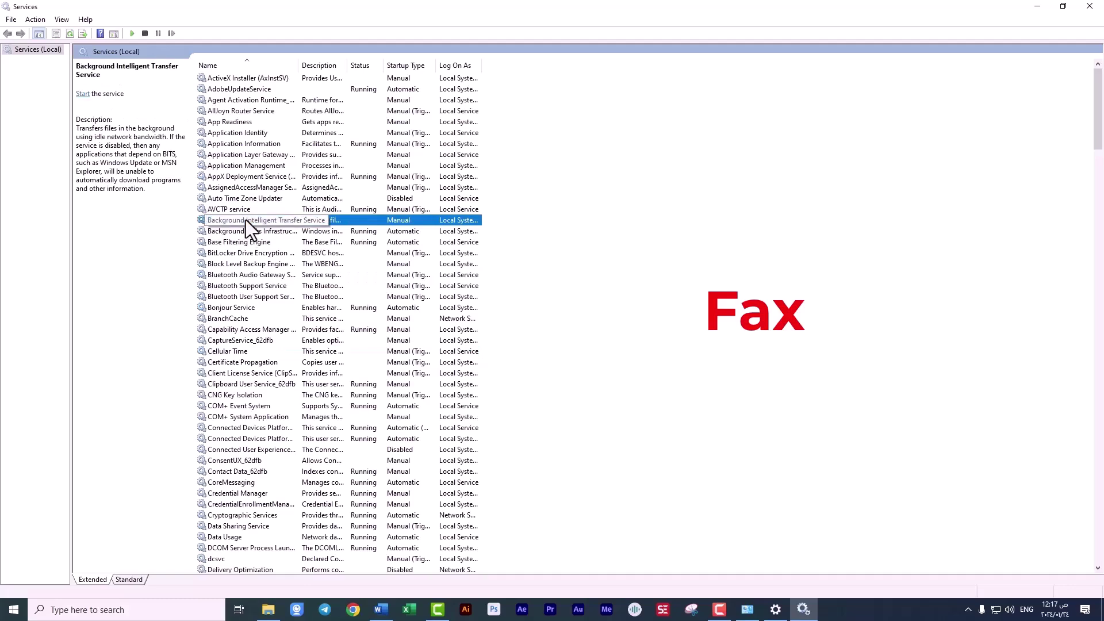
key(f)
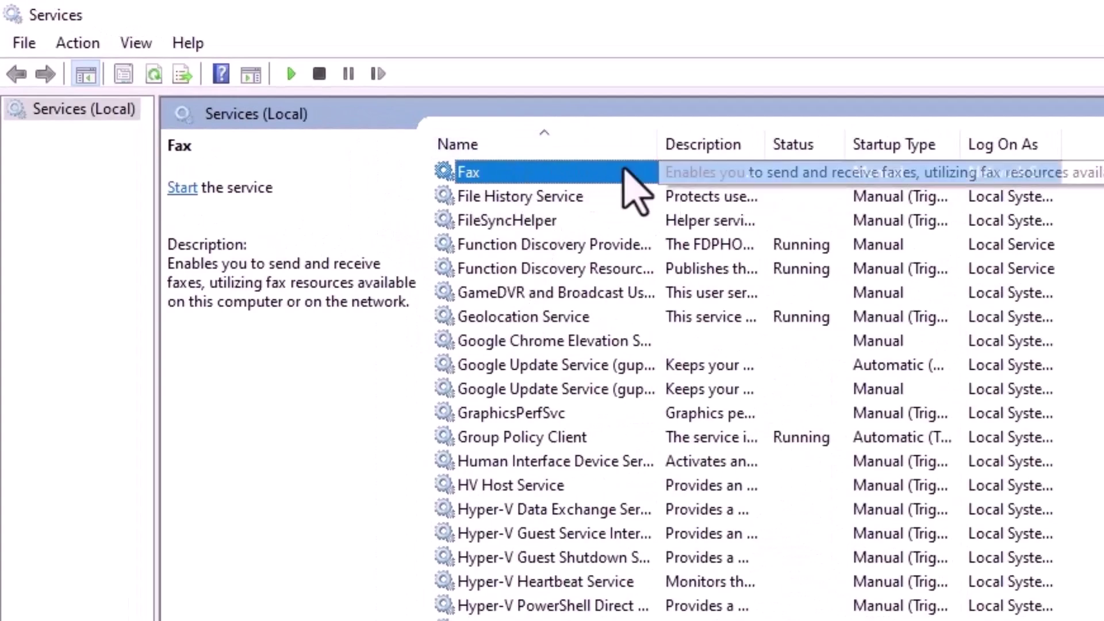
double_click(545, 172)
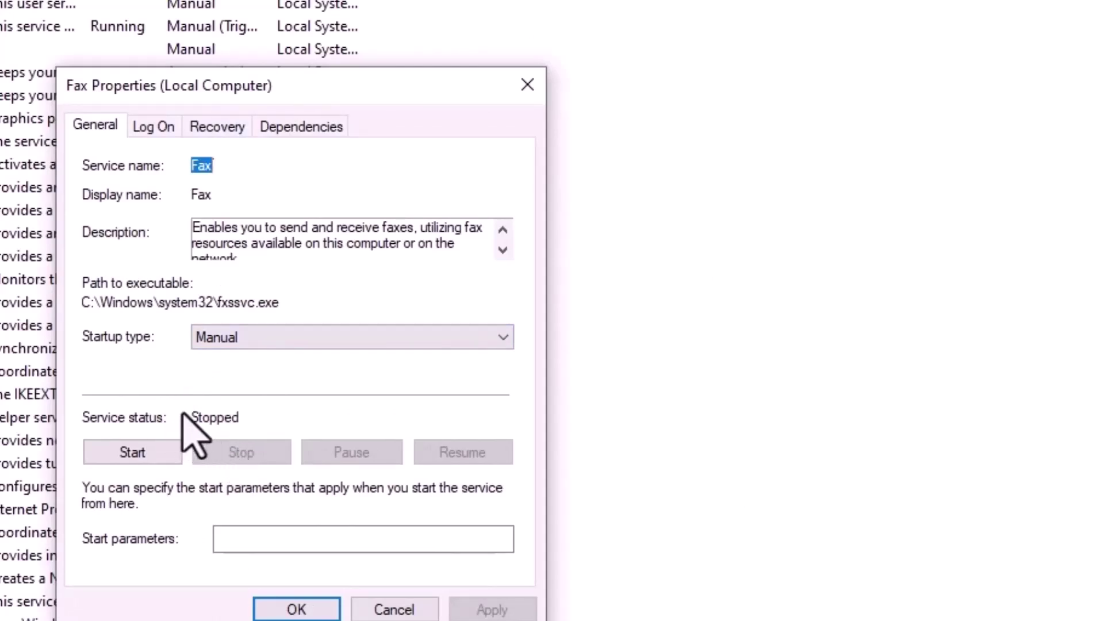
click(267, 339)
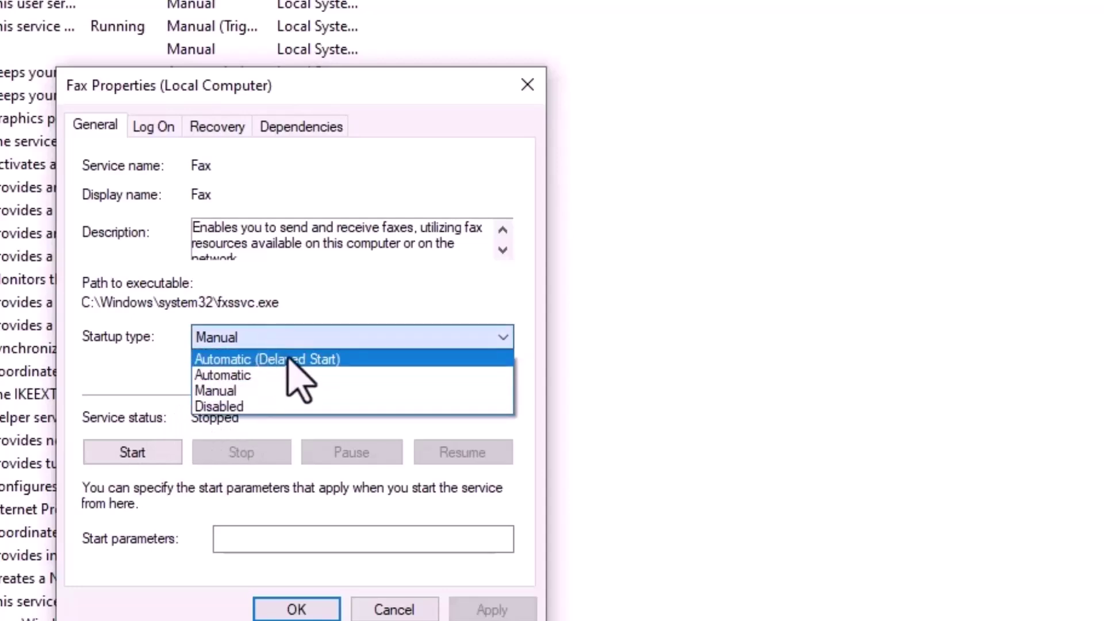
click(252, 406)
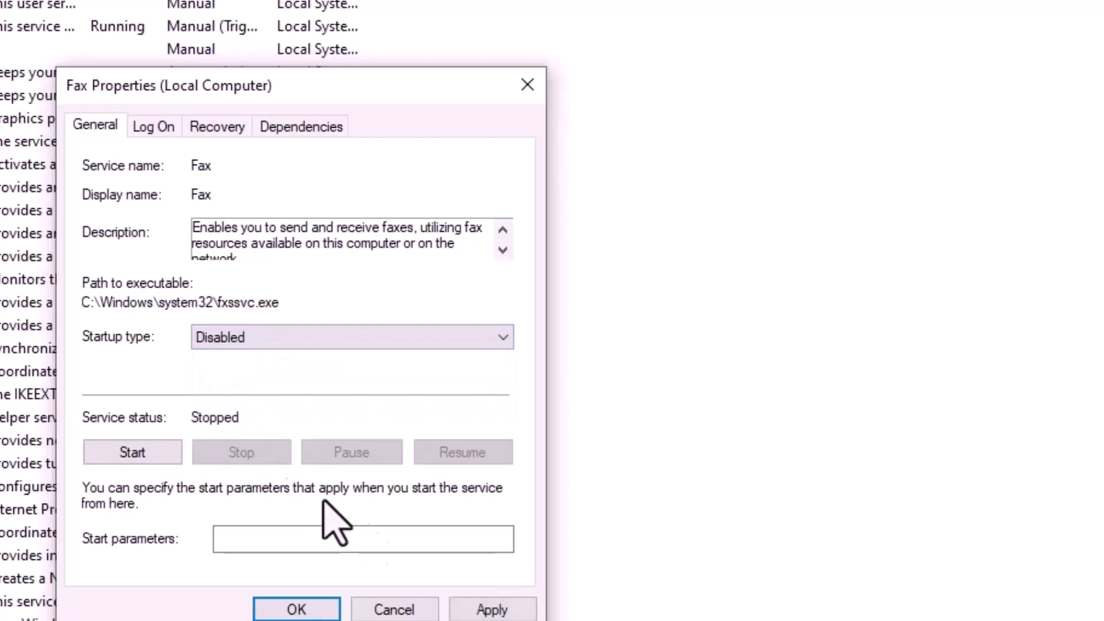
click(495, 609)
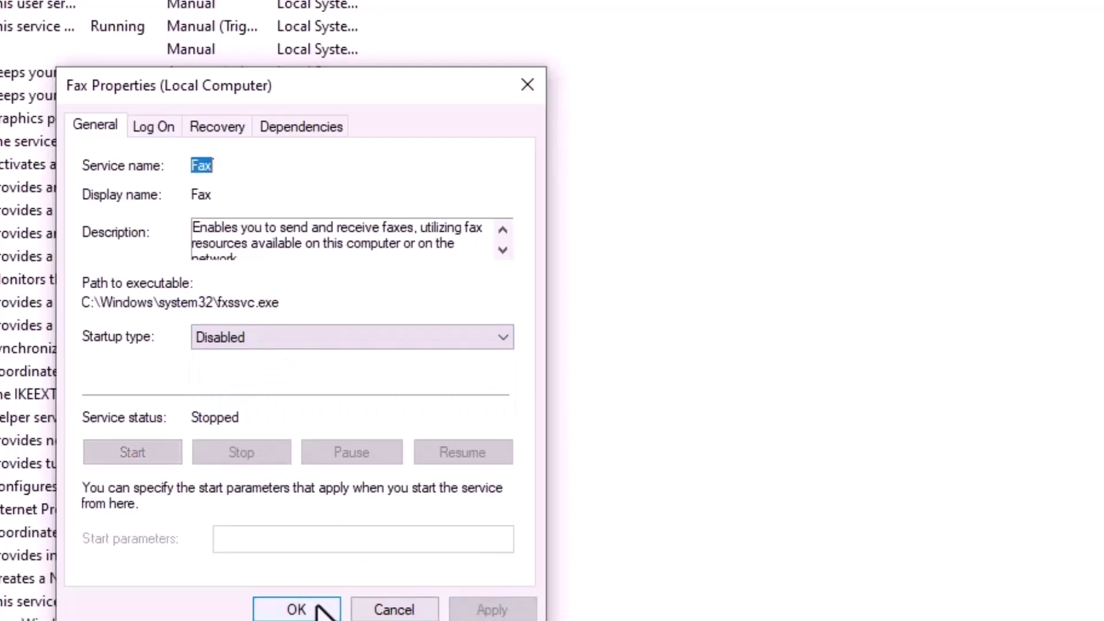
Step: Close the Fax service's properties and open the properties of the Downloaded Maps Manager service
click(320, 609)
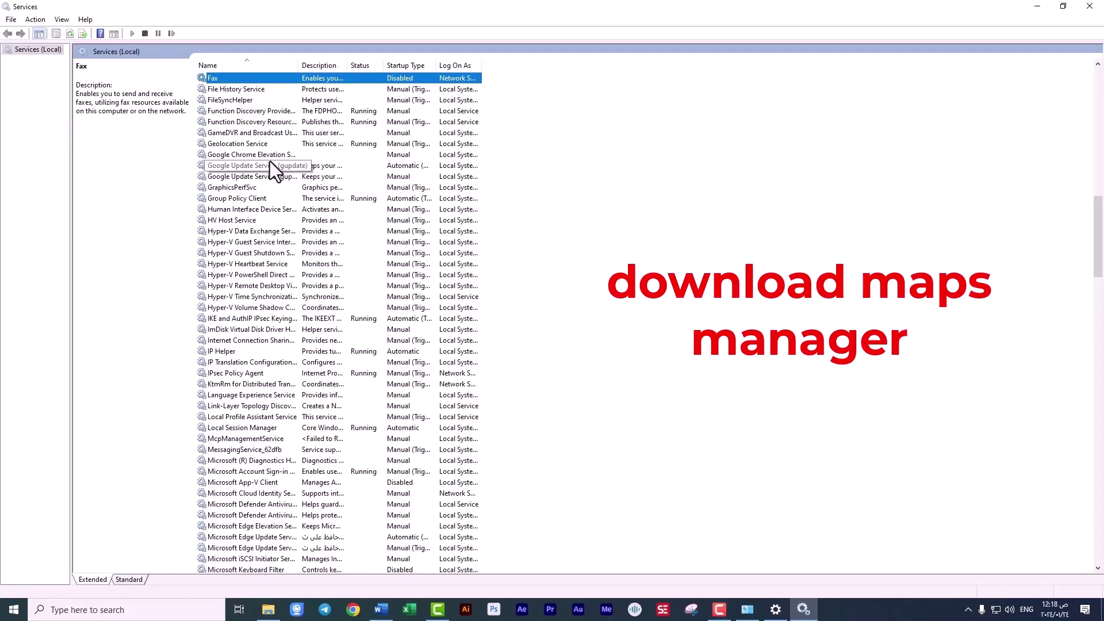
click(240, 186)
key(d)
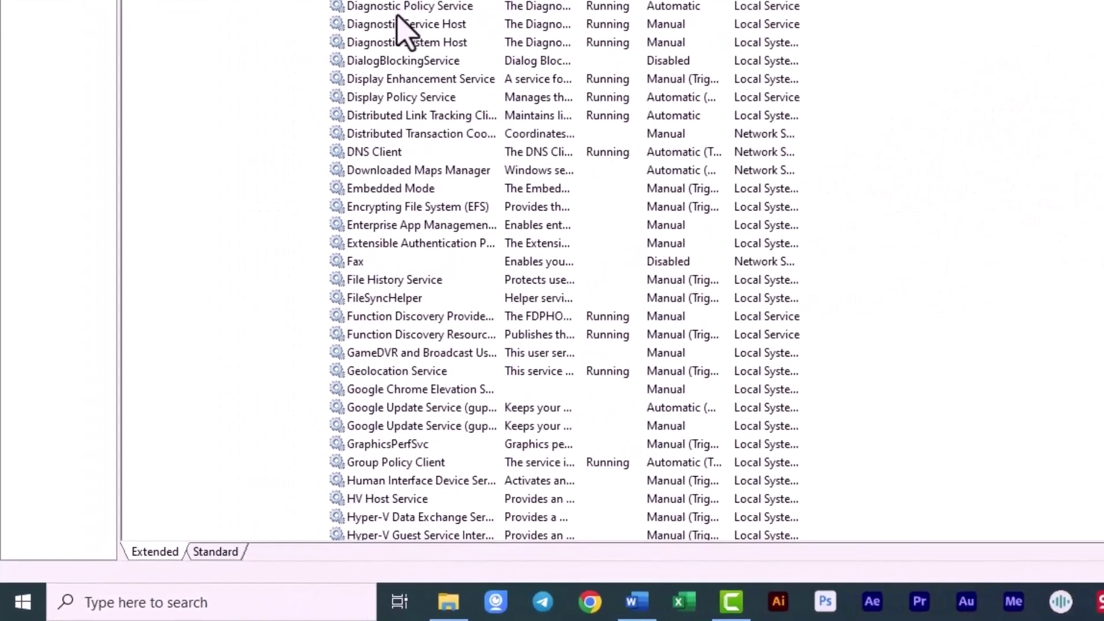
click(393, 171)
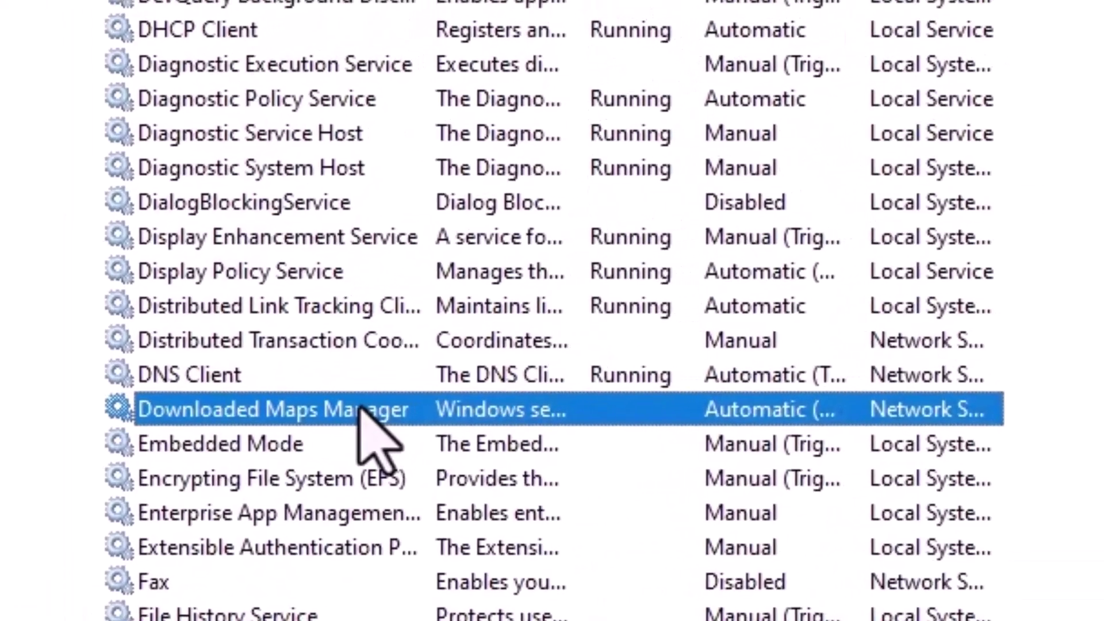
double_click(363, 411)
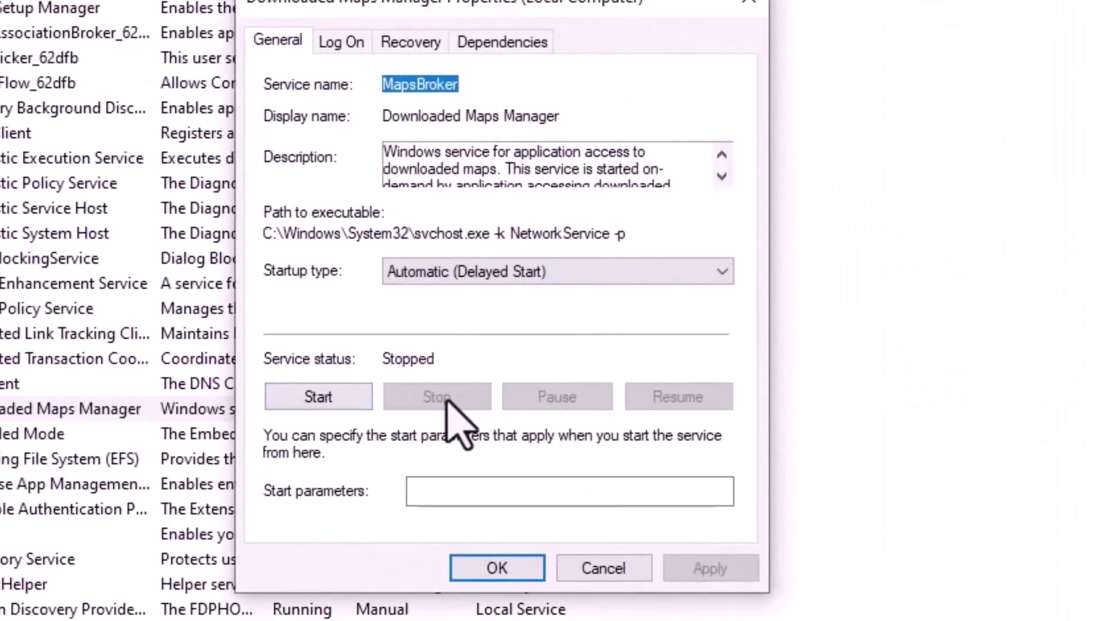
Step: Set the Downloaded Maps Manager service's startup type to Automatic and apply the change
click(437, 279)
click(506, 310)
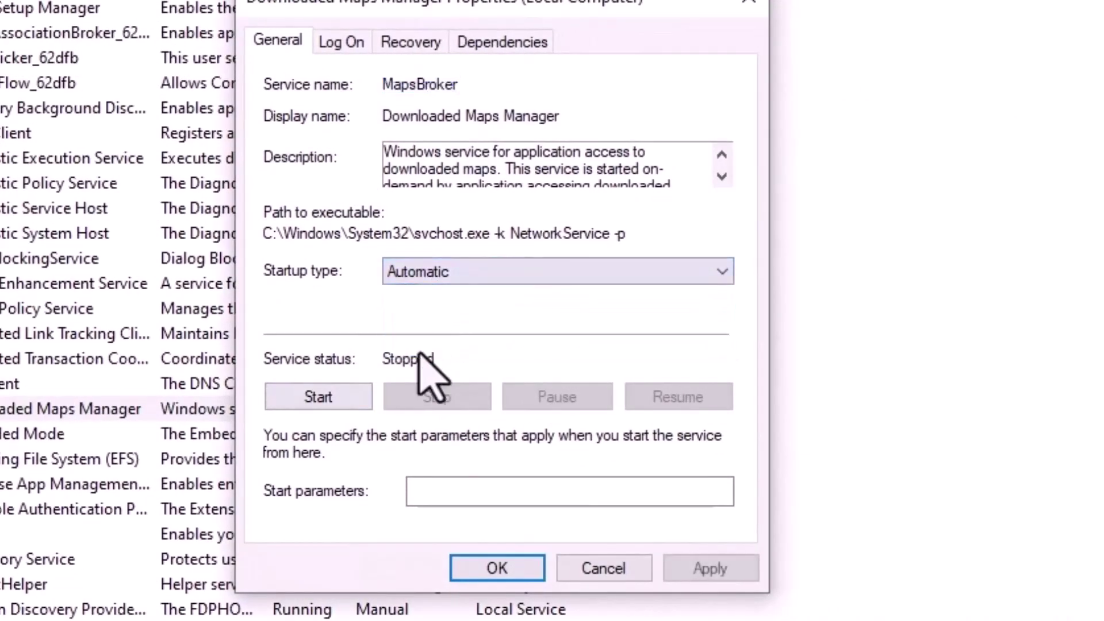
click(693, 568)
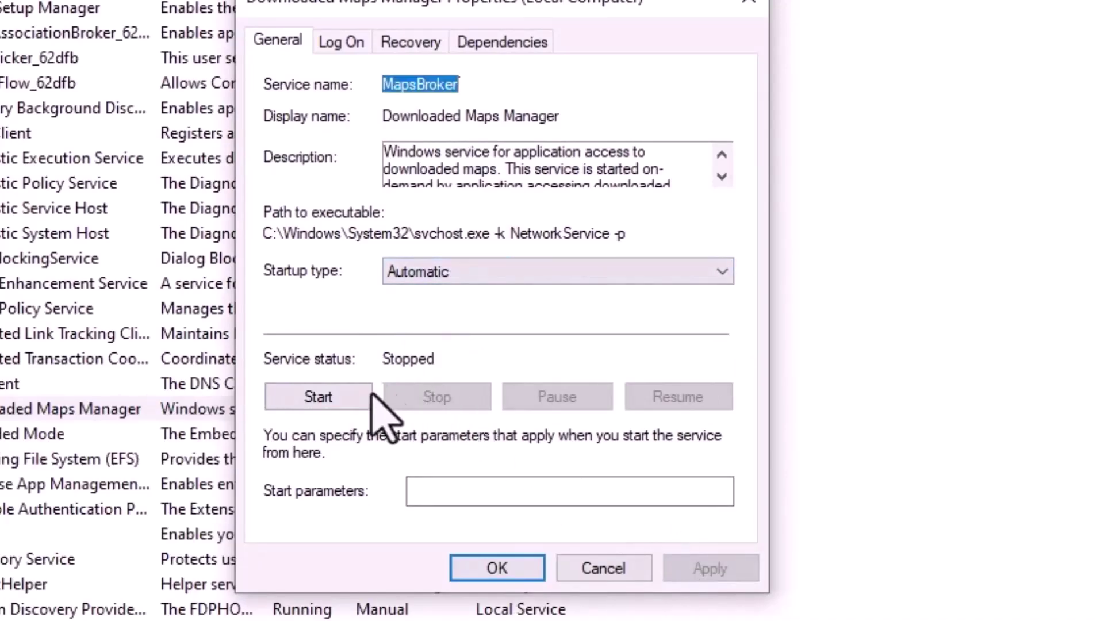
Step: Set the Downloaded Maps Manager service's startup type to Disabled, apply the change, and close its properties
click(458, 273)
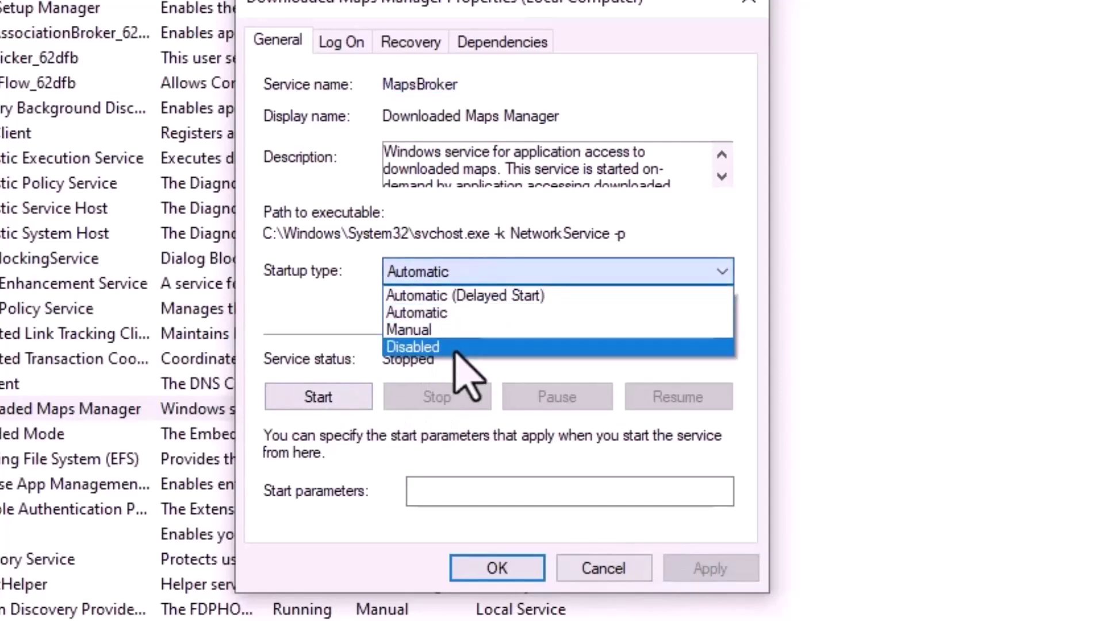
click(458, 346)
click(690, 568)
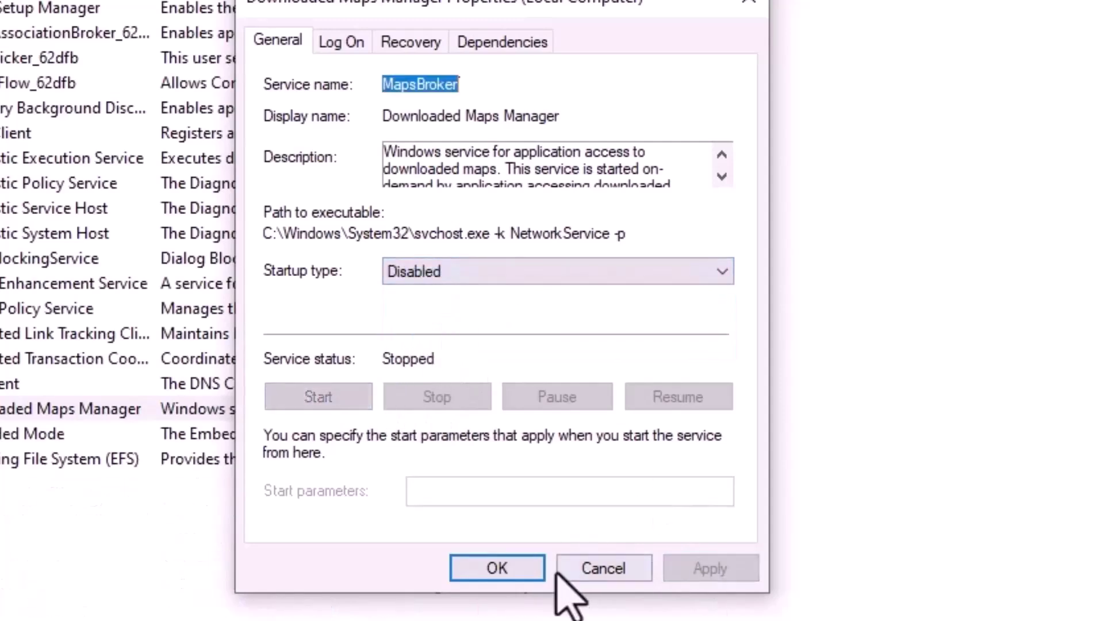
click(494, 567)
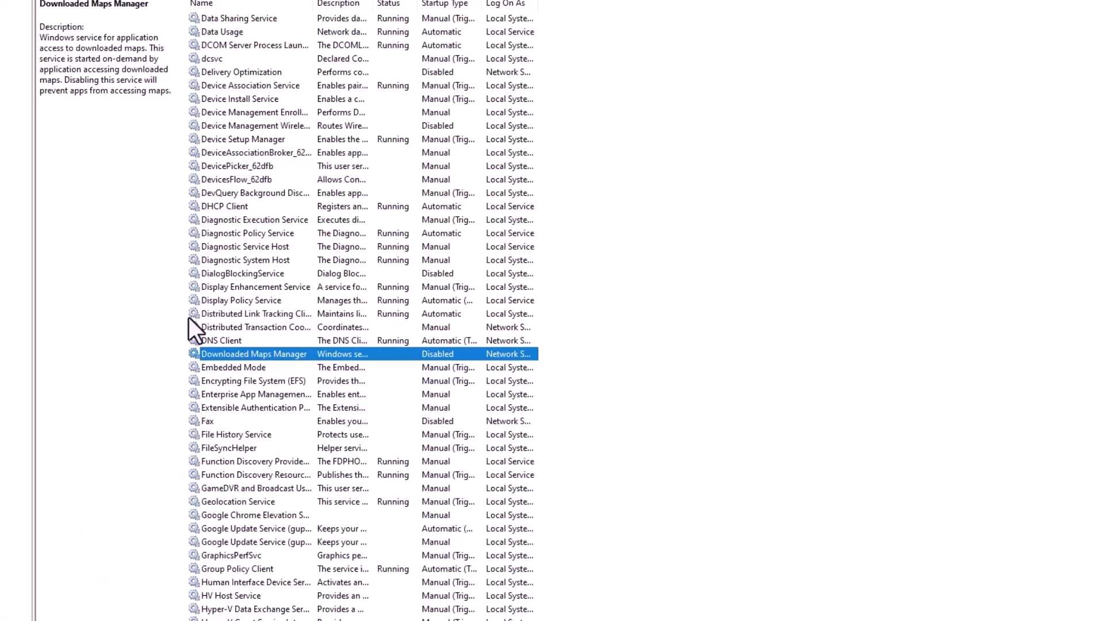
Step: Locate the Xbox Accessory Management Service in the list, set its startup type to Disabled, and confirm
click(228, 423)
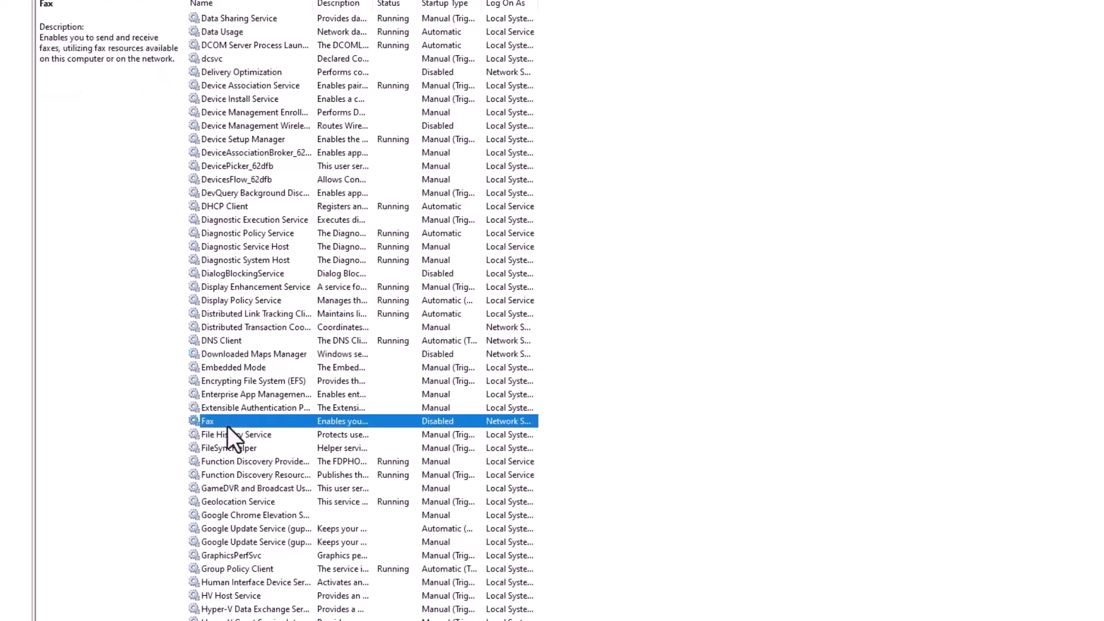
click(220, 475)
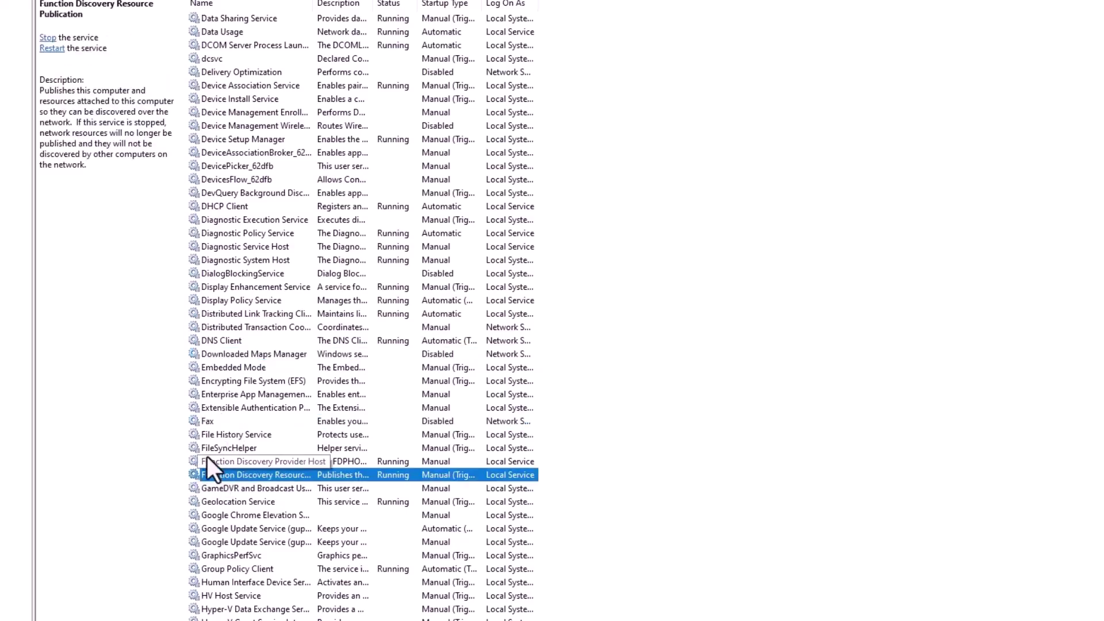
key(x)
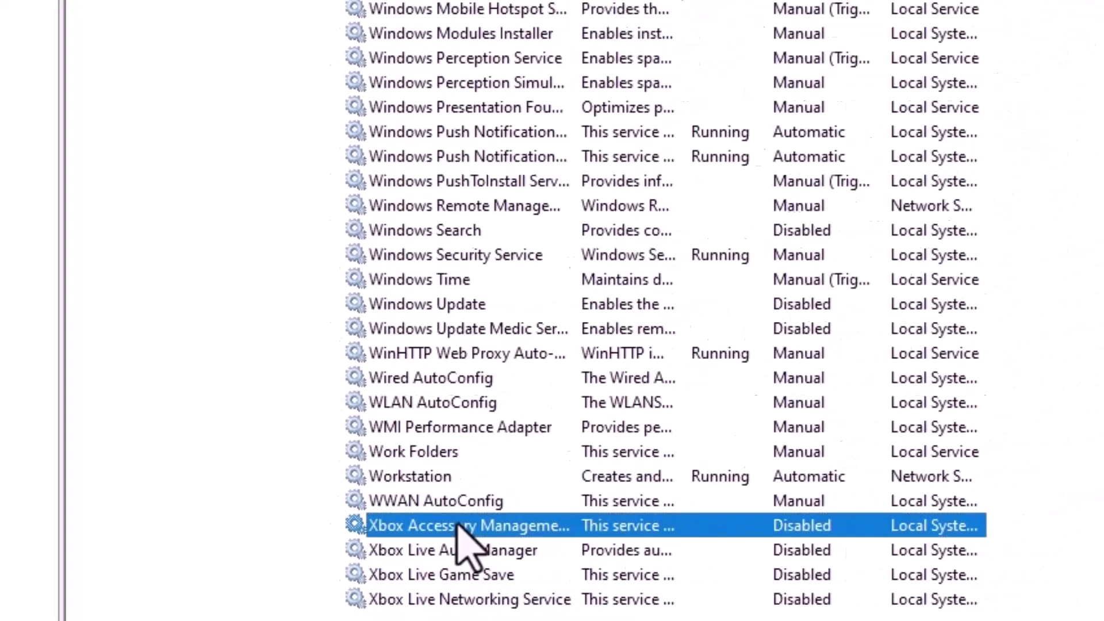
double_click(495, 513)
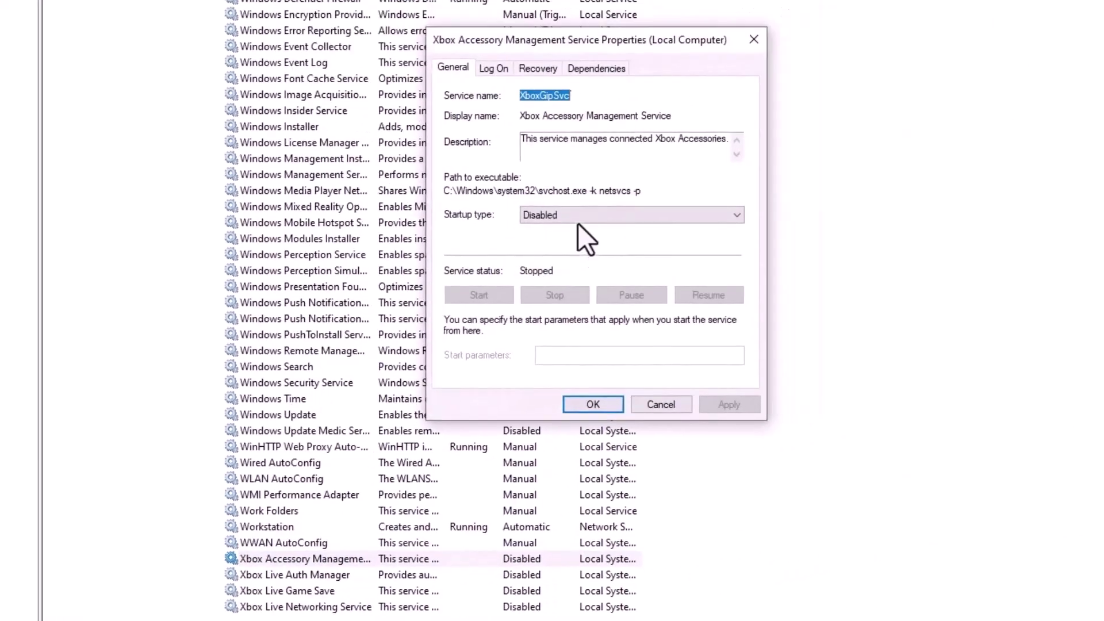
click(573, 216)
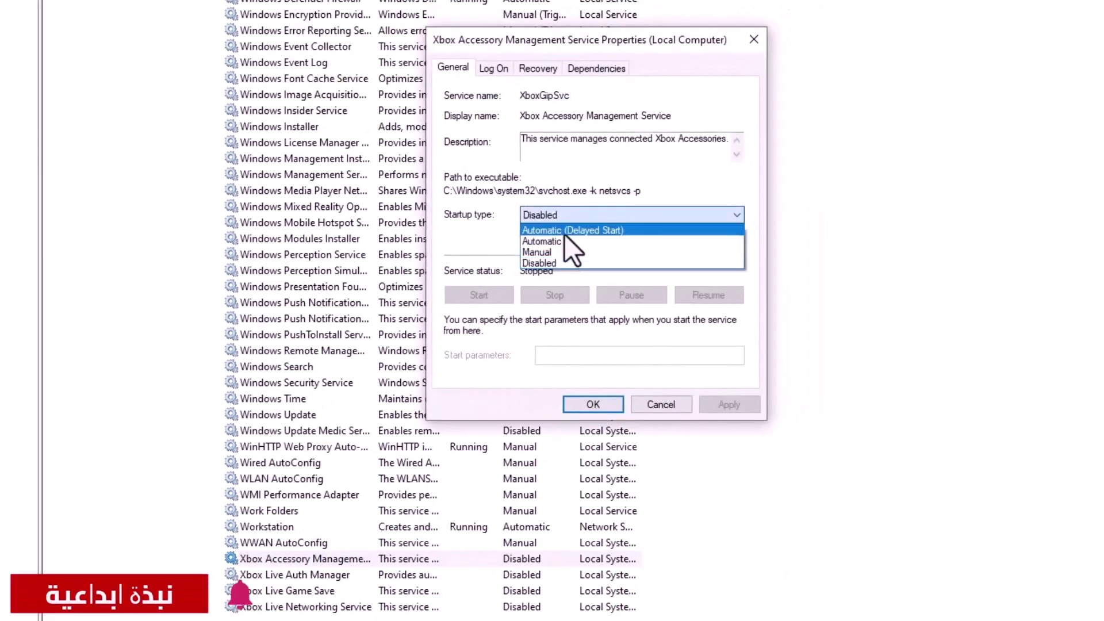
click(547, 263)
click(611, 405)
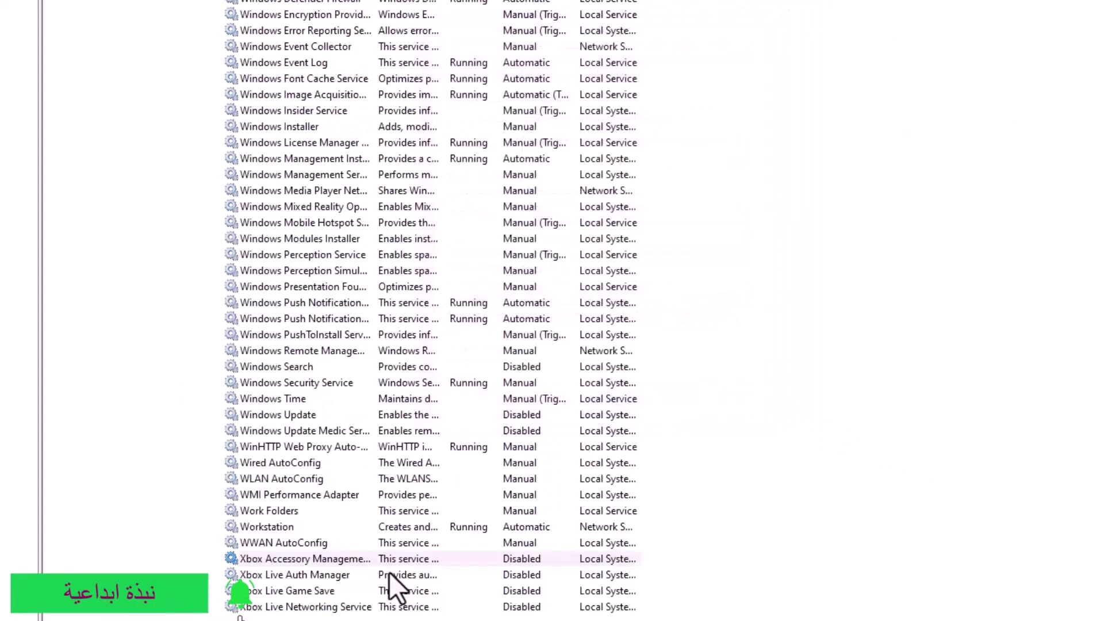
Step: Open the Xbox Live Auth Manager service's properties, set its startup type to Disabled, and confirm
double_click(337, 574)
click(579, 217)
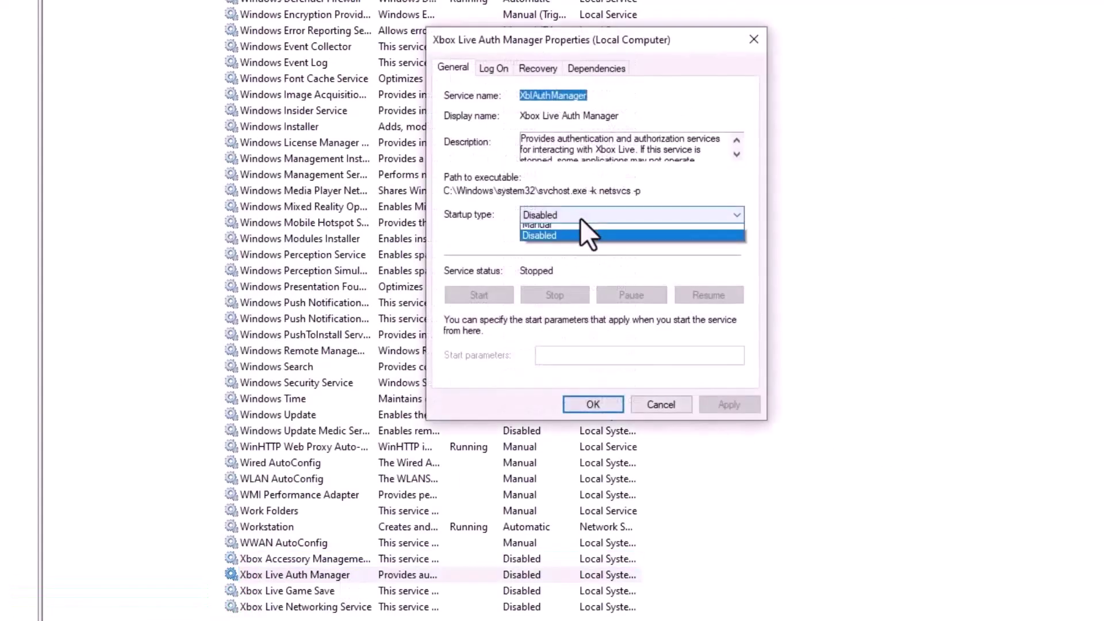
click(581, 267)
click(753, 402)
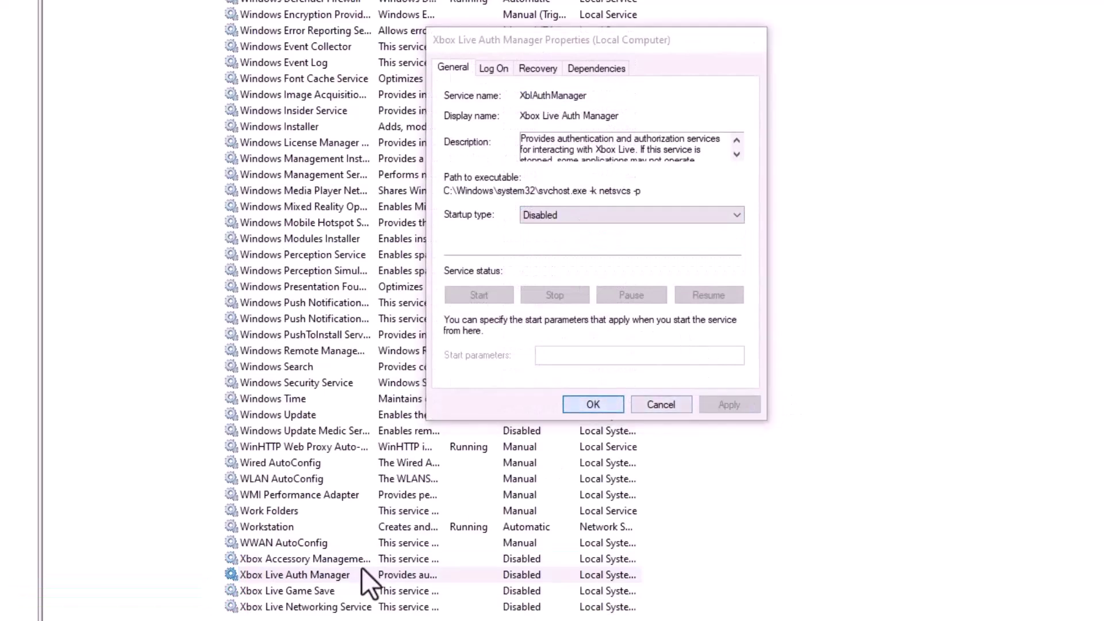
key(Return)
Step: Open the Xbox Live Game Save service's properties, set its startup type to Disabled, and confirm
double_click(284, 589)
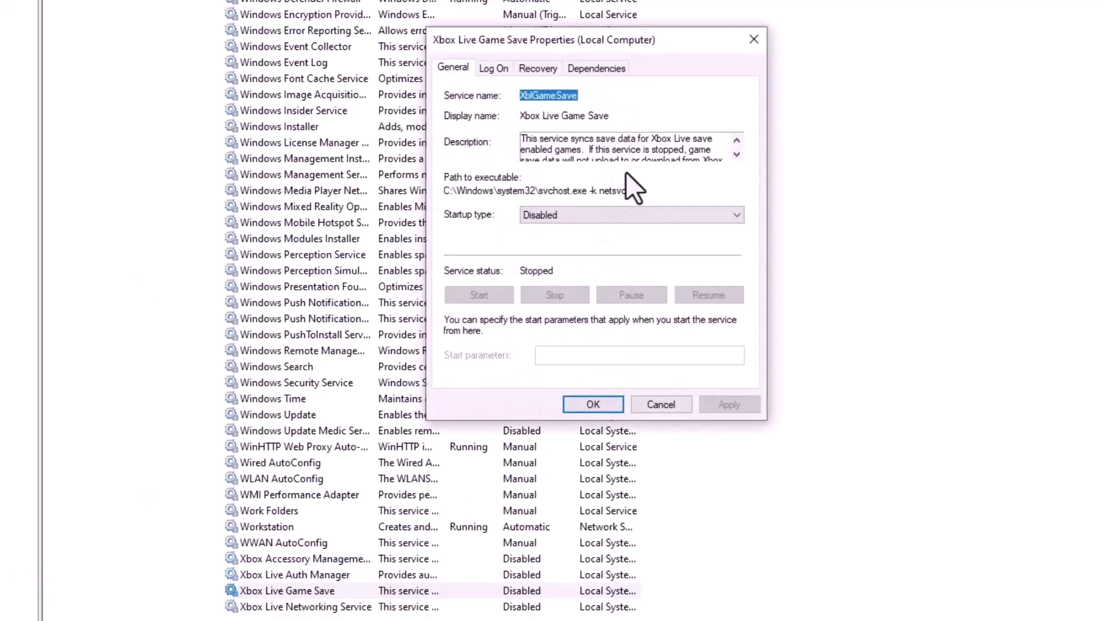
click(581, 219)
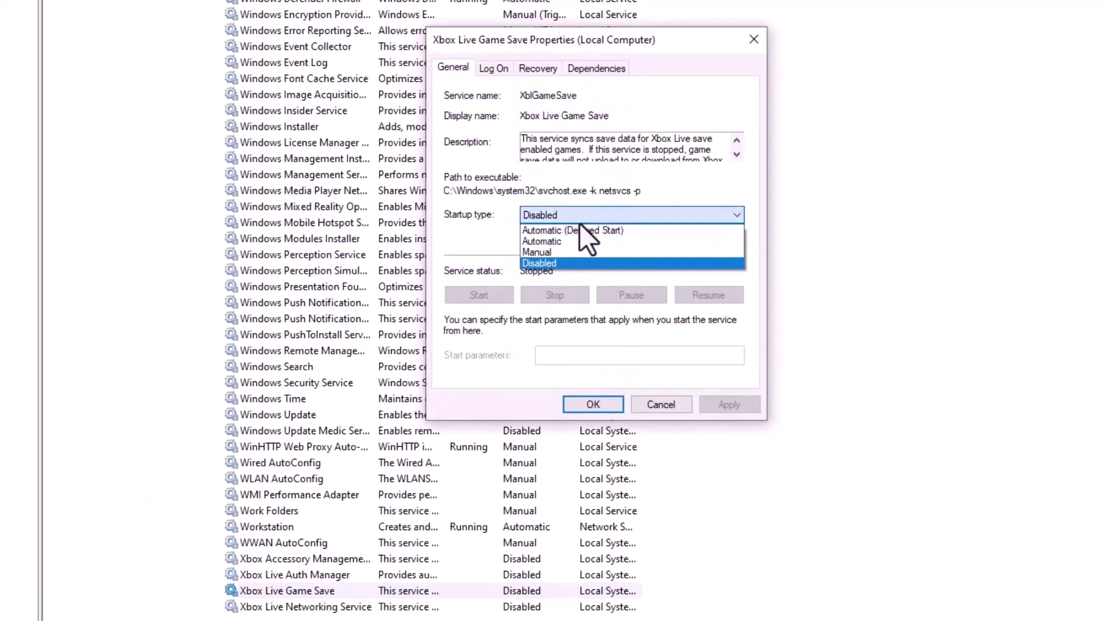
click(557, 260)
click(730, 404)
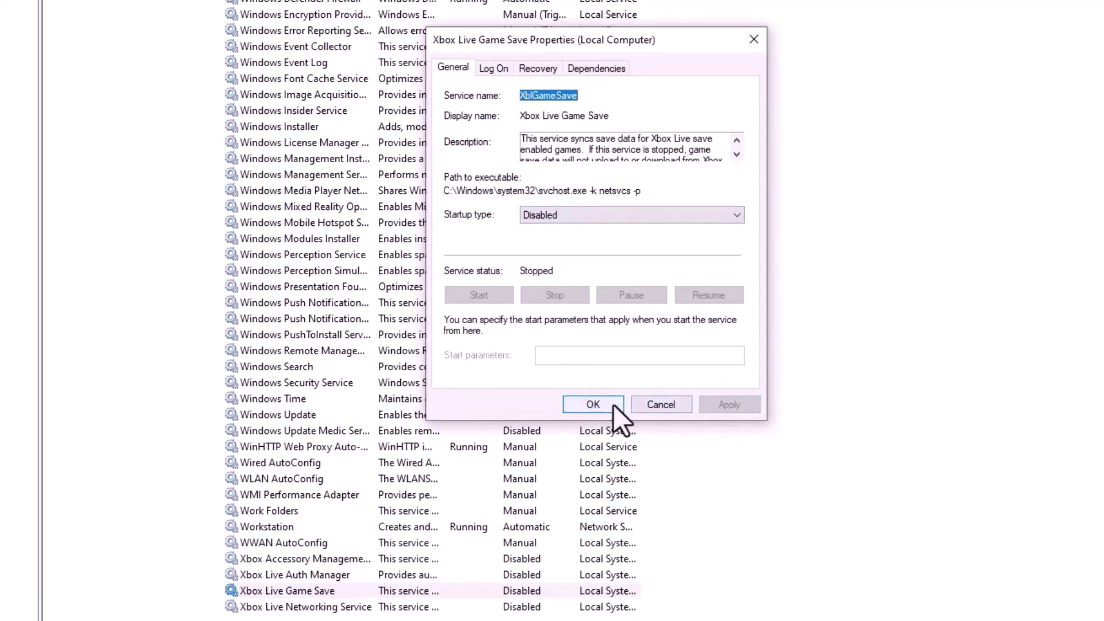
click(593, 404)
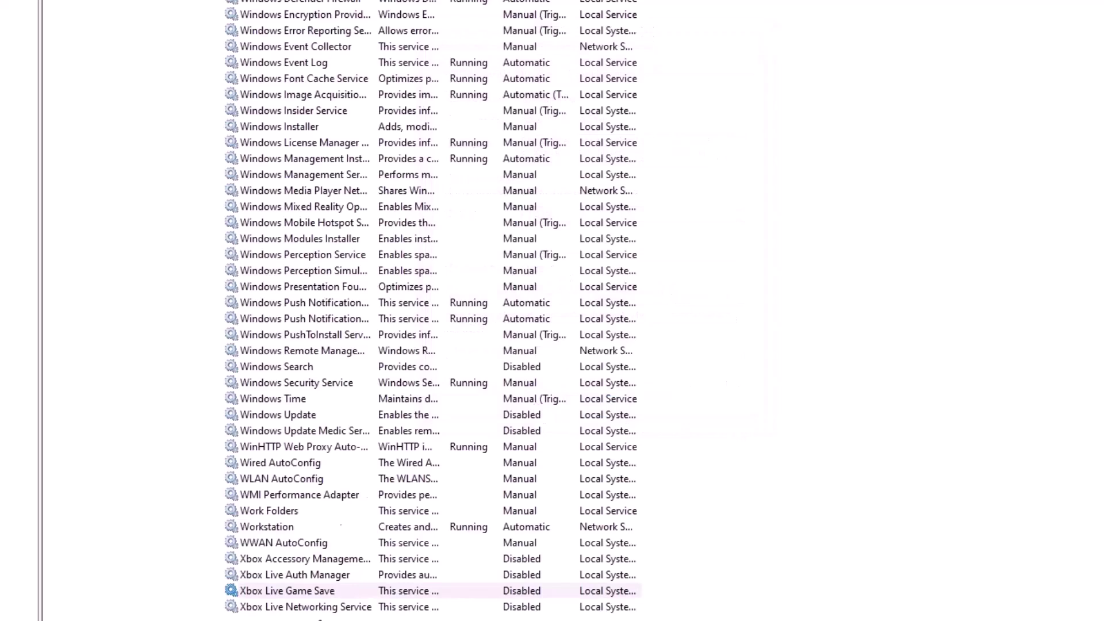
Step: Check the startup type in the Xbox Live Networking Service's properties and close them
double_click(311, 607)
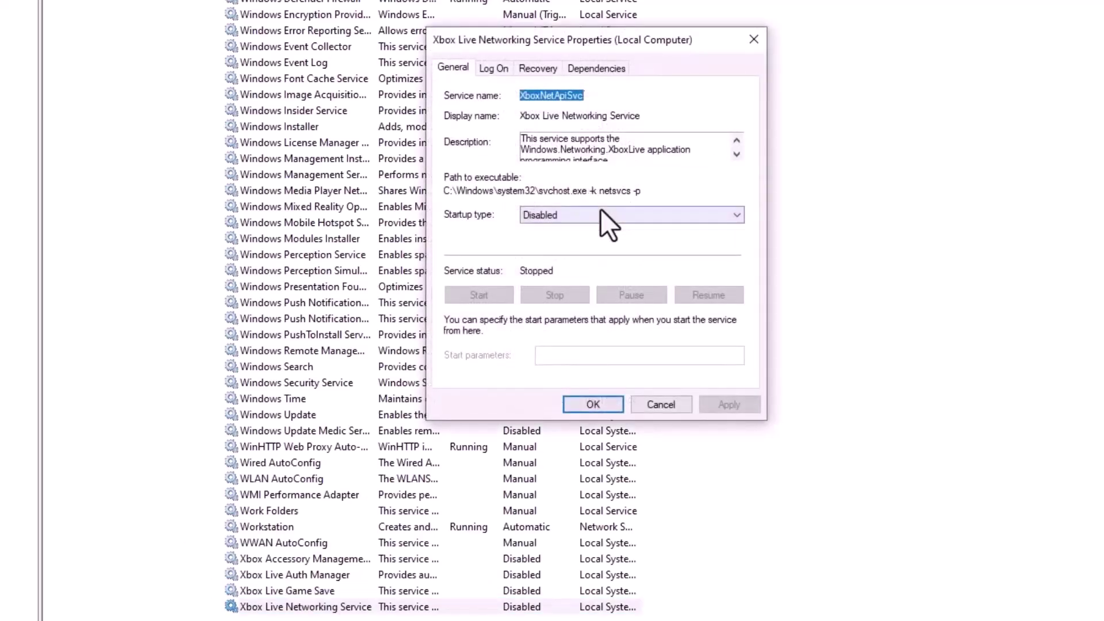
click(606, 404)
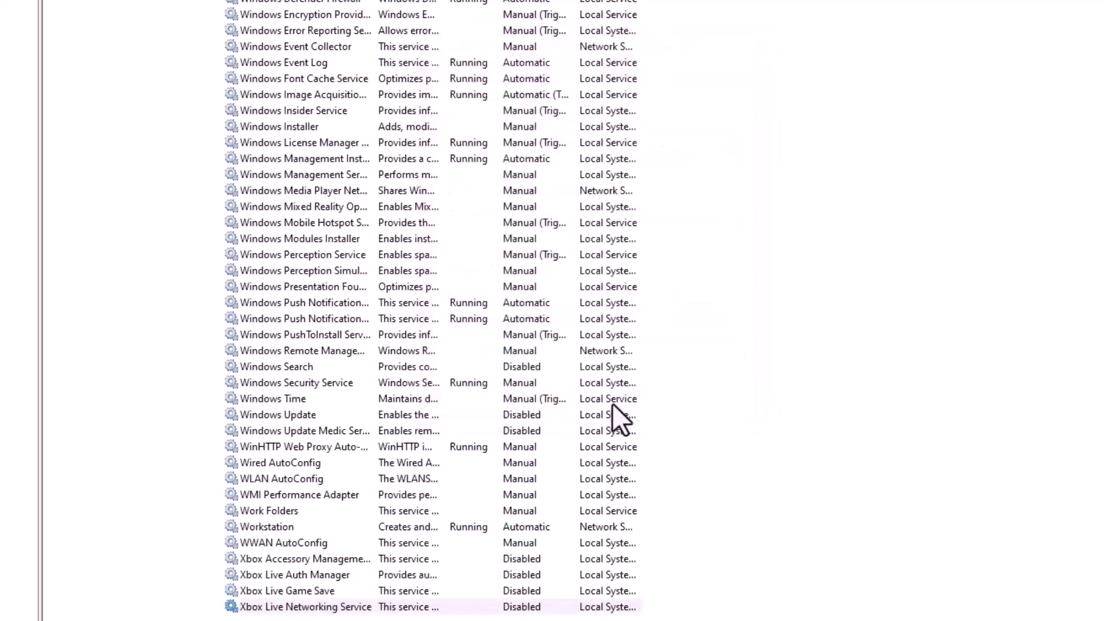
scroll(423, 512, up, 6)
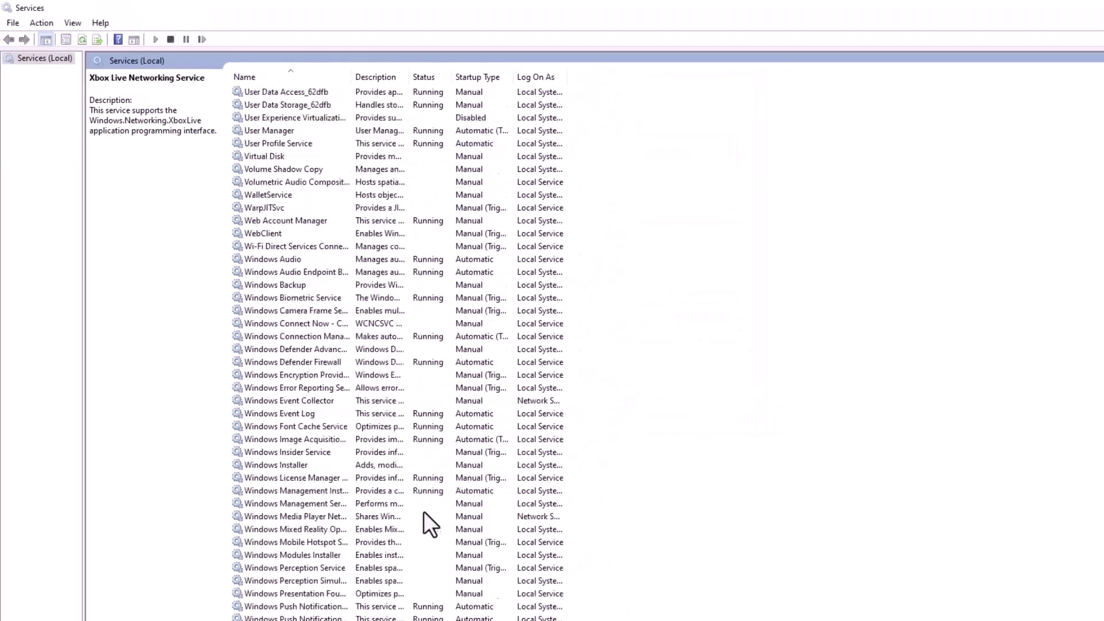
scroll(421, 511, up, 20)
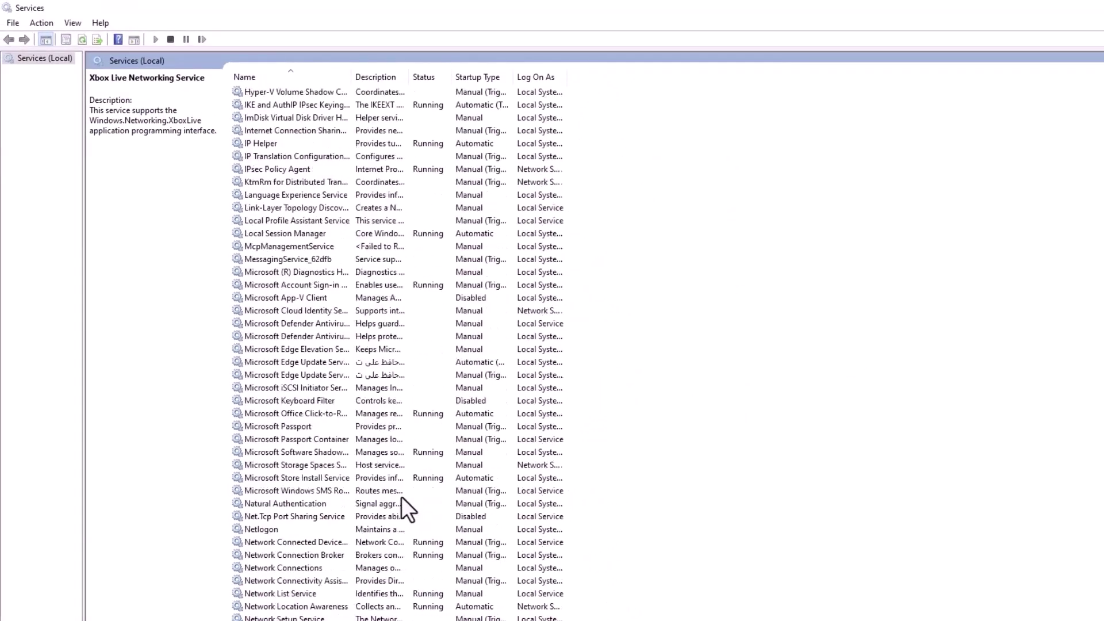